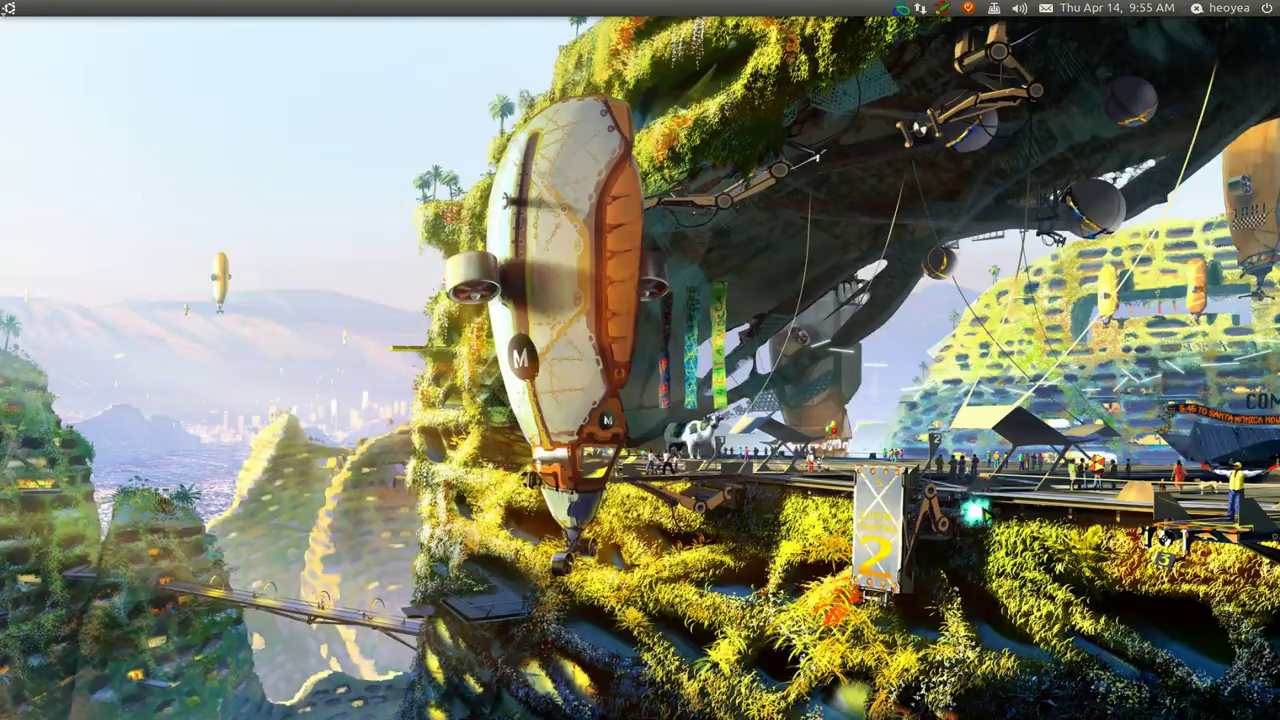
Step: Launch WebHTTrack Website Copier and set up a new project named youtube in the category project
key(ctrl+space)
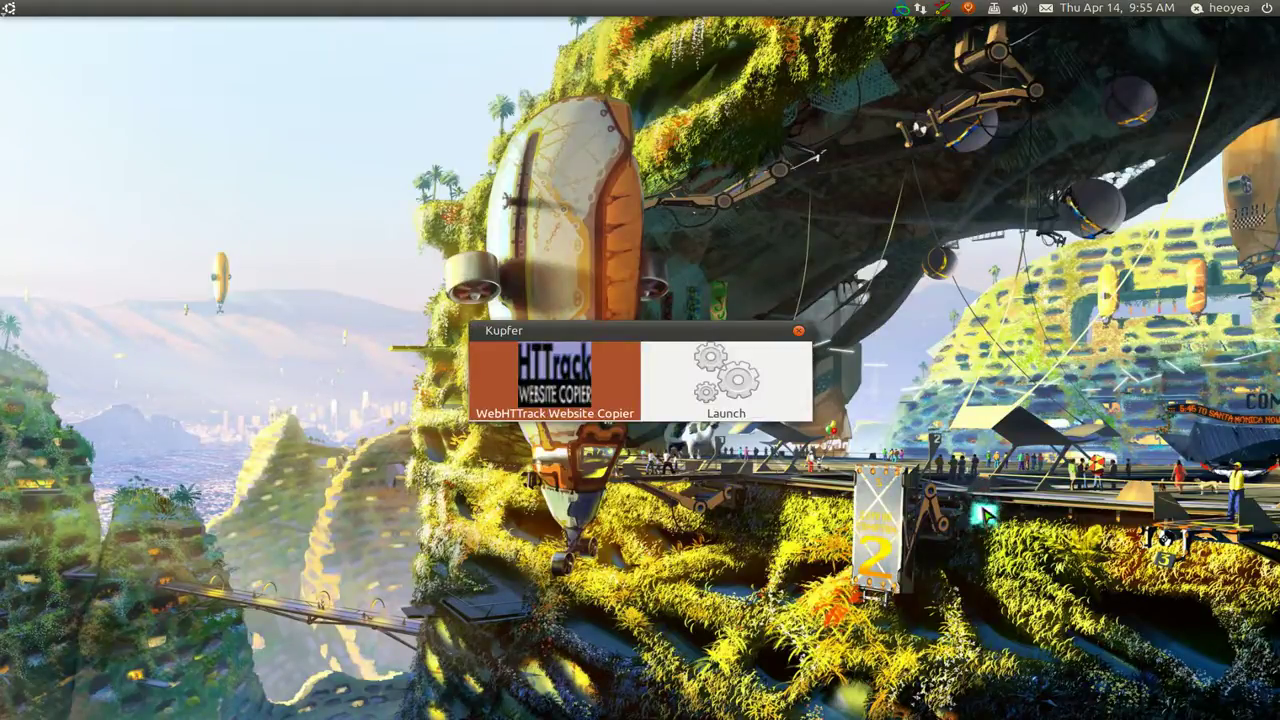
key(Return)
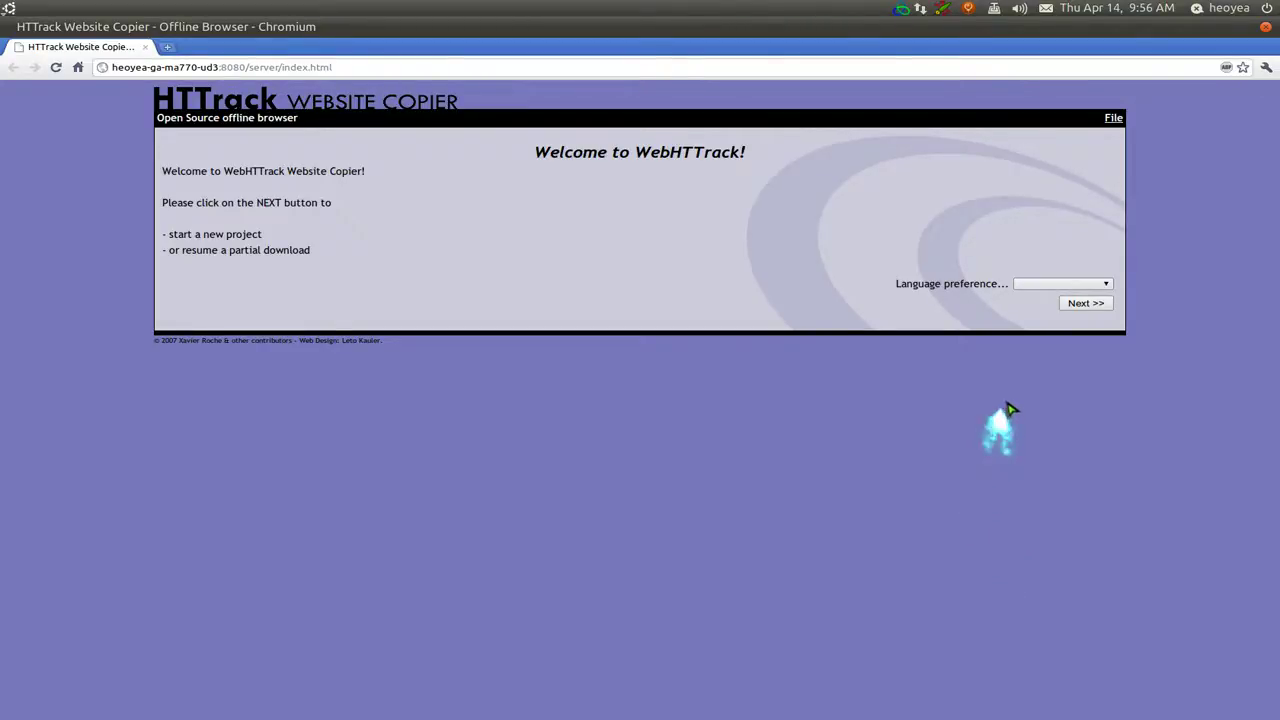
click(1106, 286)
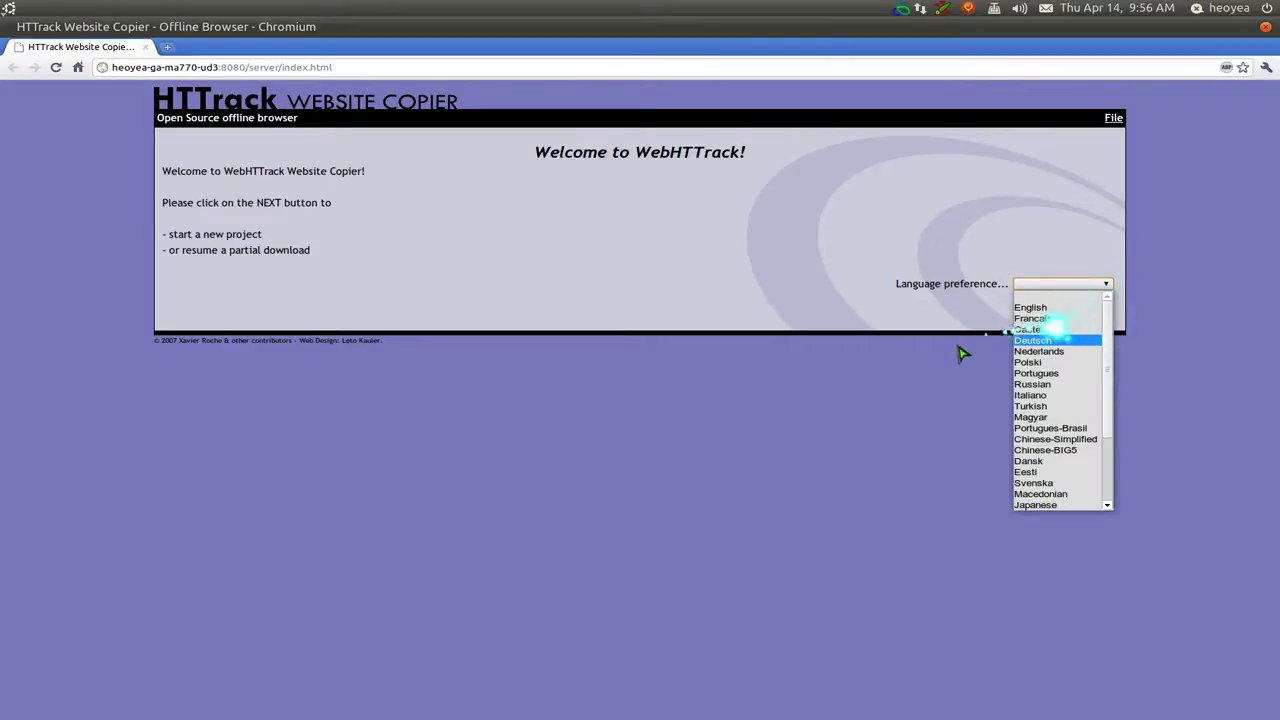
click(960, 352)
click(1084, 305)
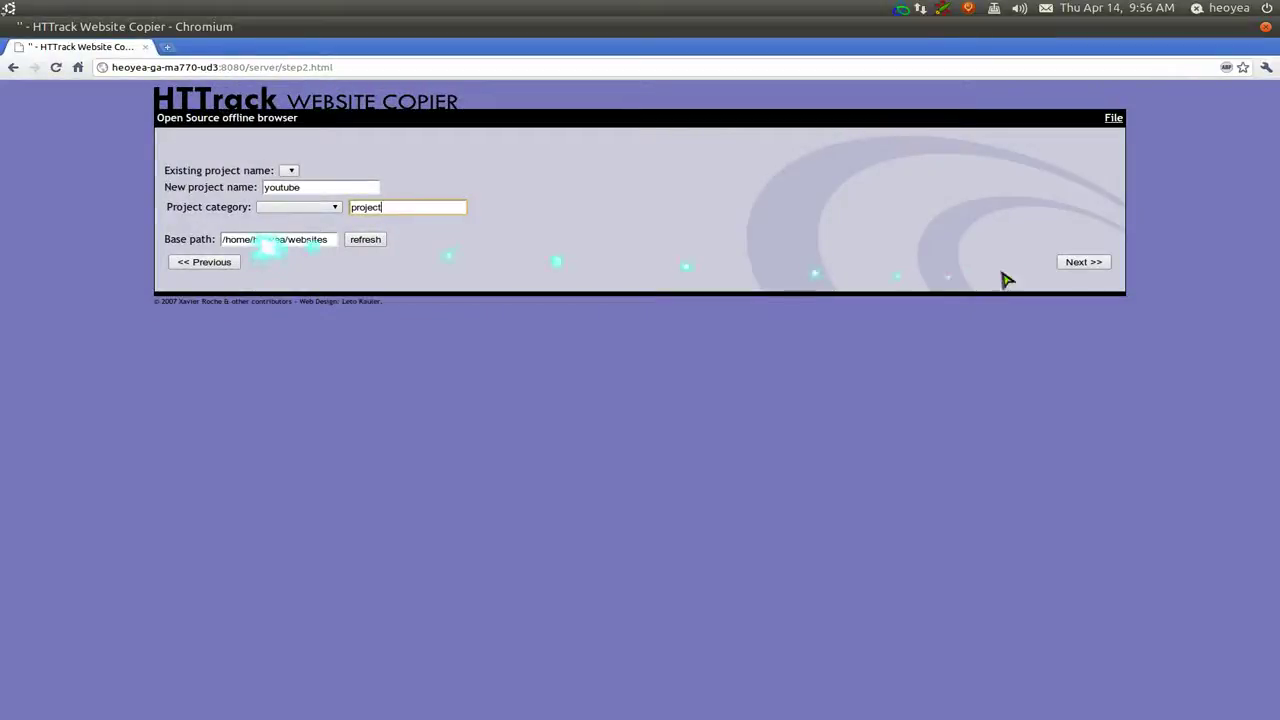
click(1080, 261)
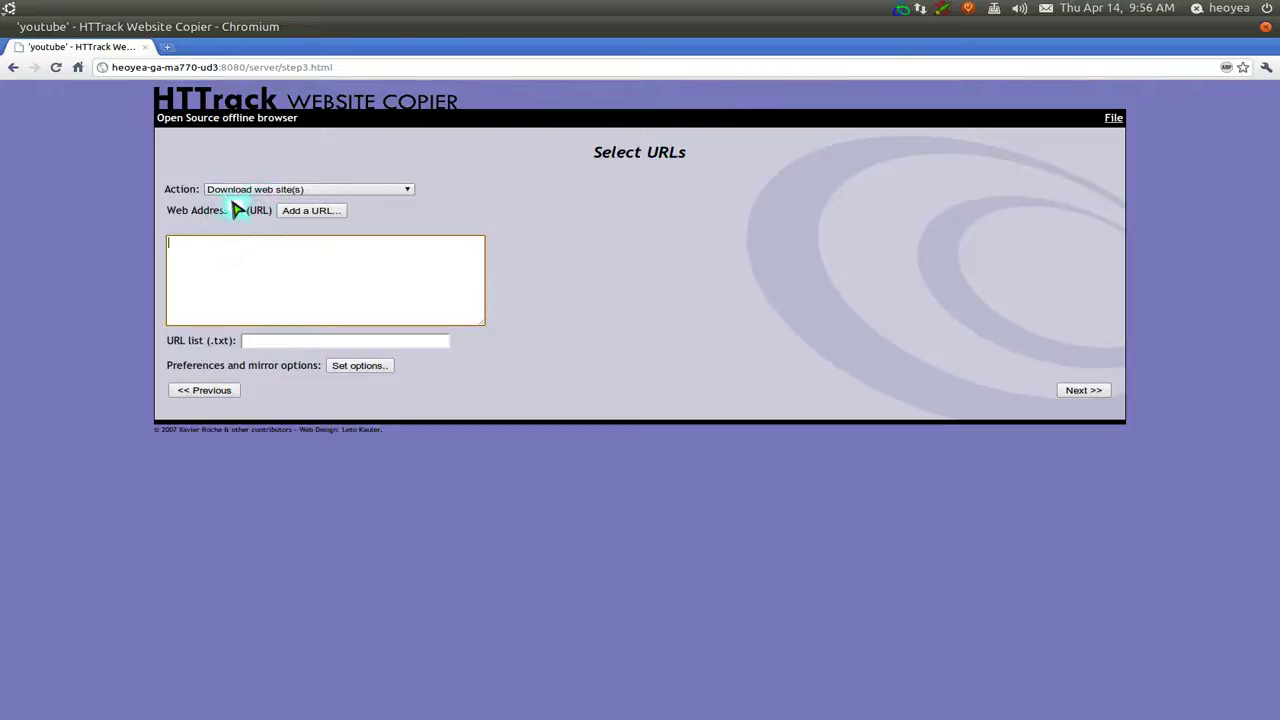
click(337, 191)
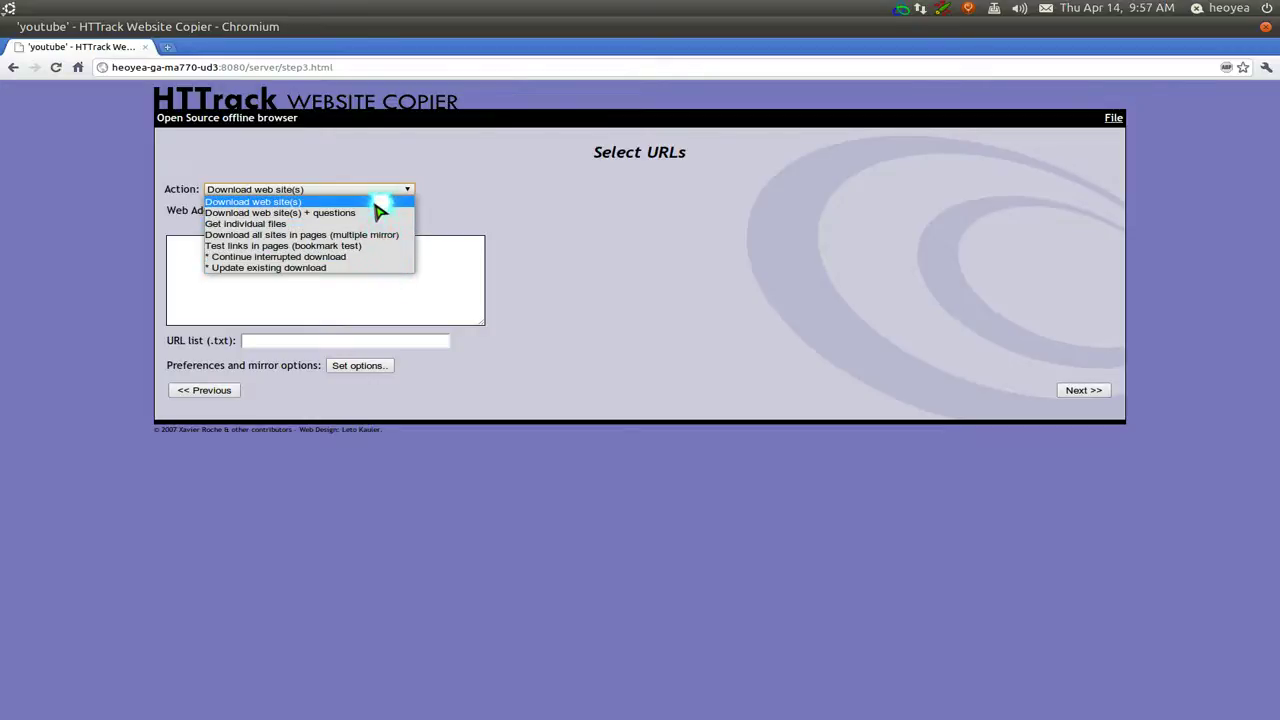
click(377, 202)
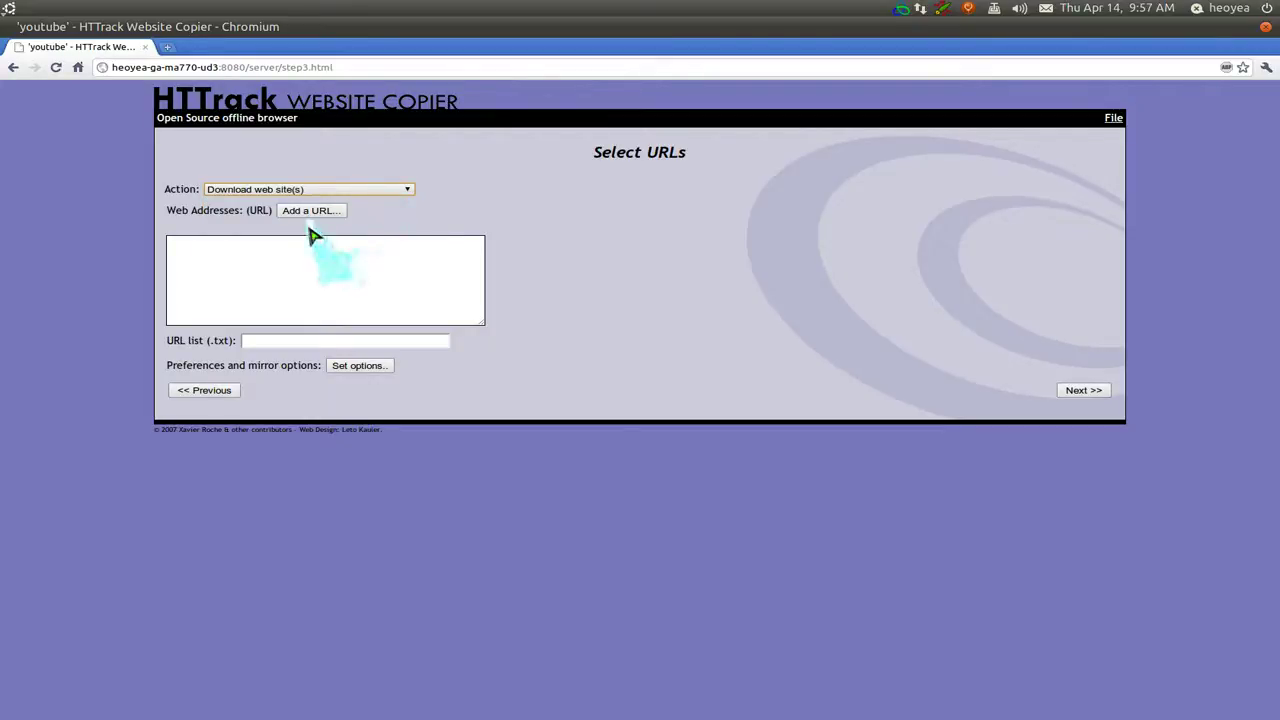
click(276, 254)
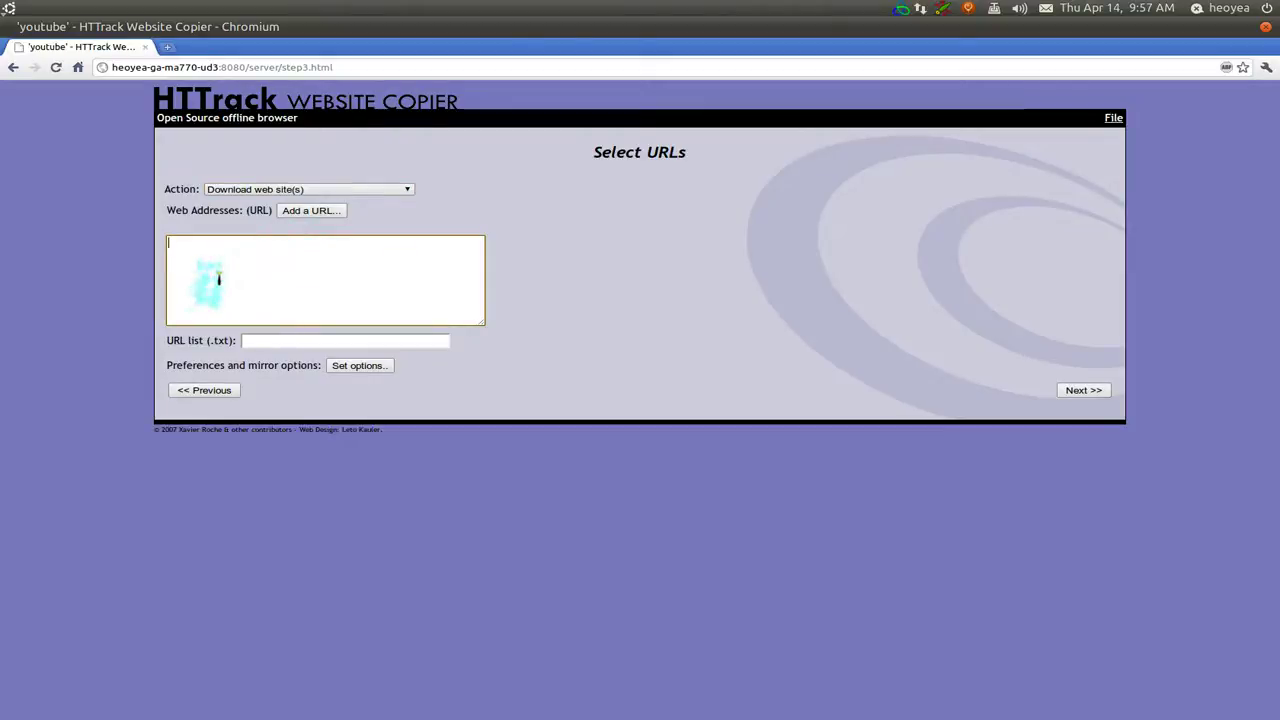
click(312, 212)
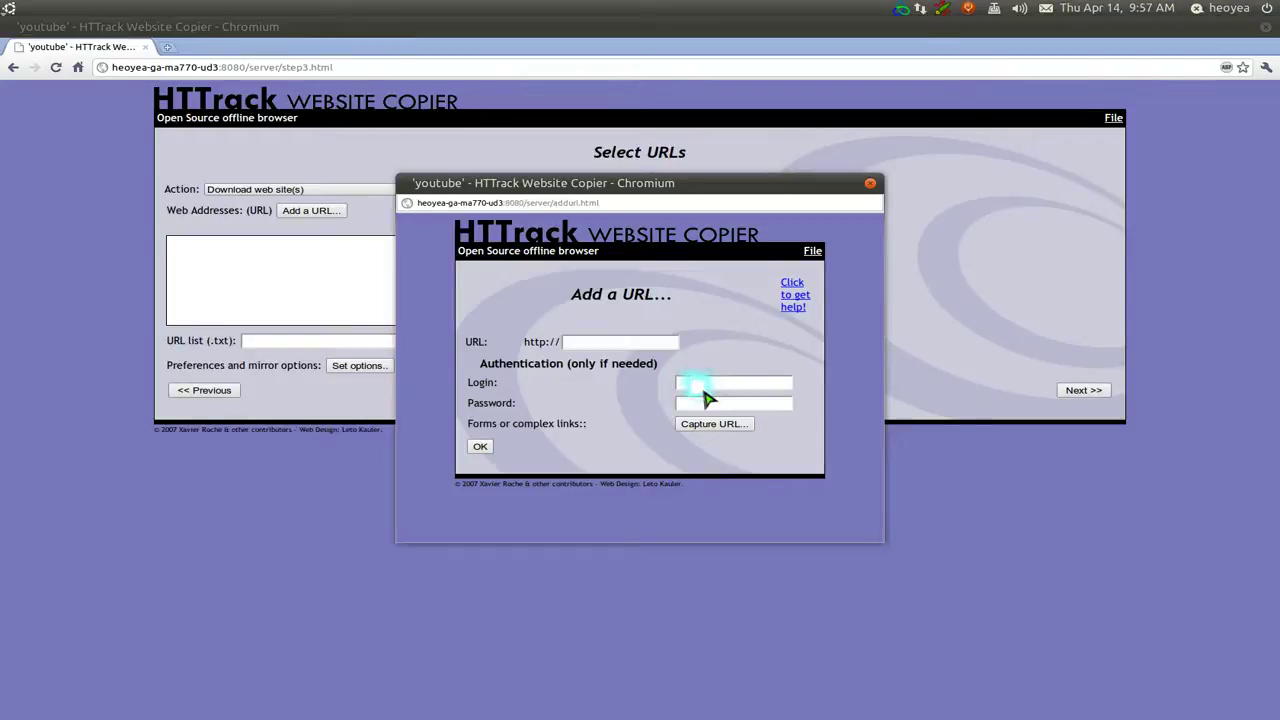
click(636, 344)
text(http://gotbletu.blogspot.com/)
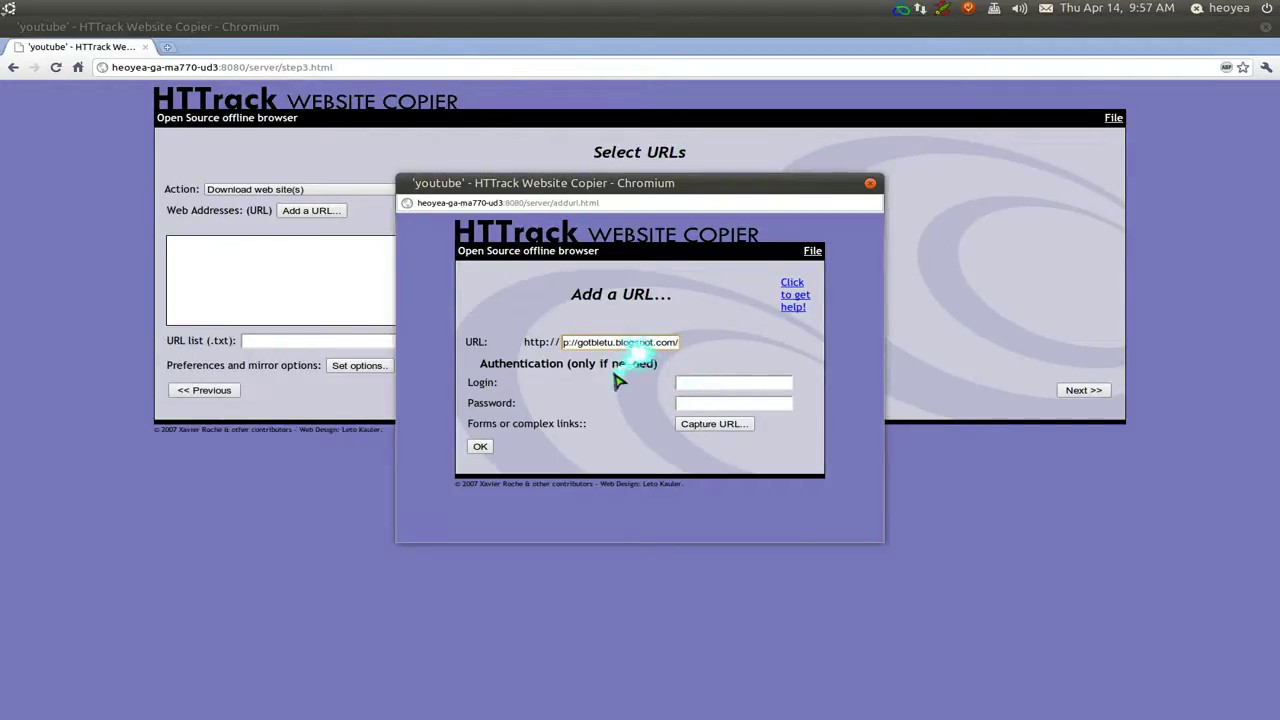
click(481, 447)
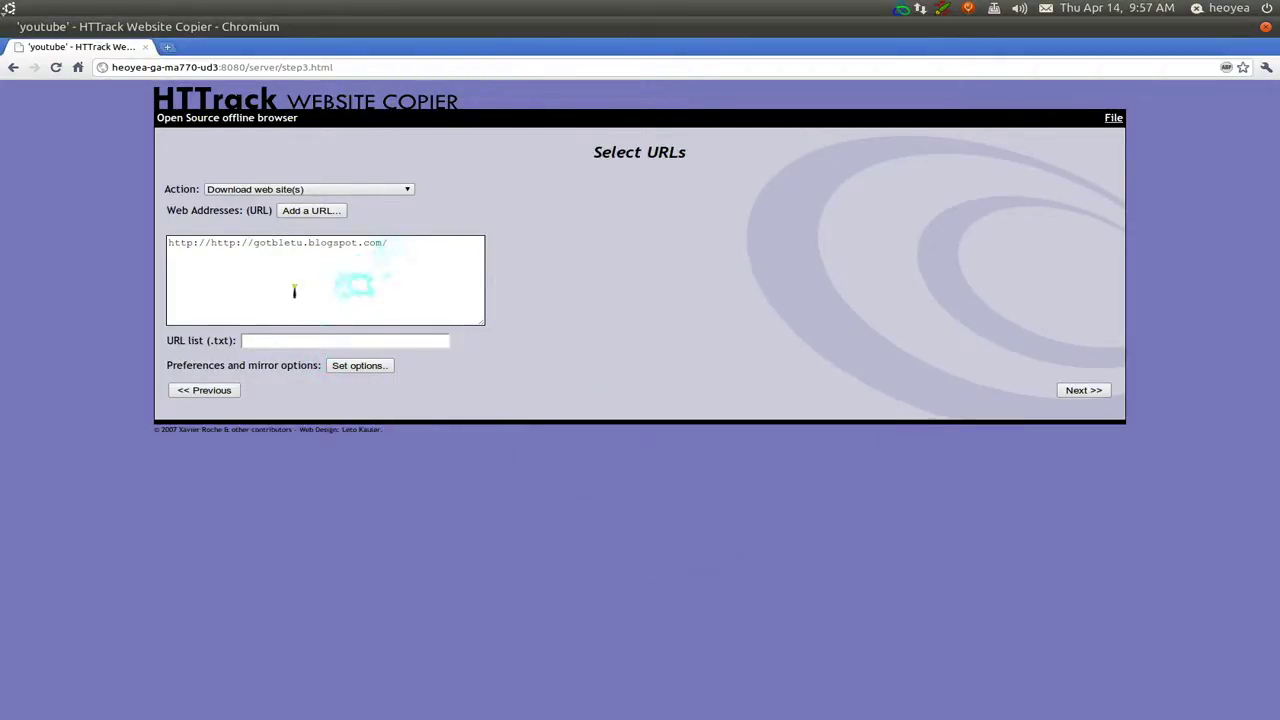
drag(168, 243, 211, 243)
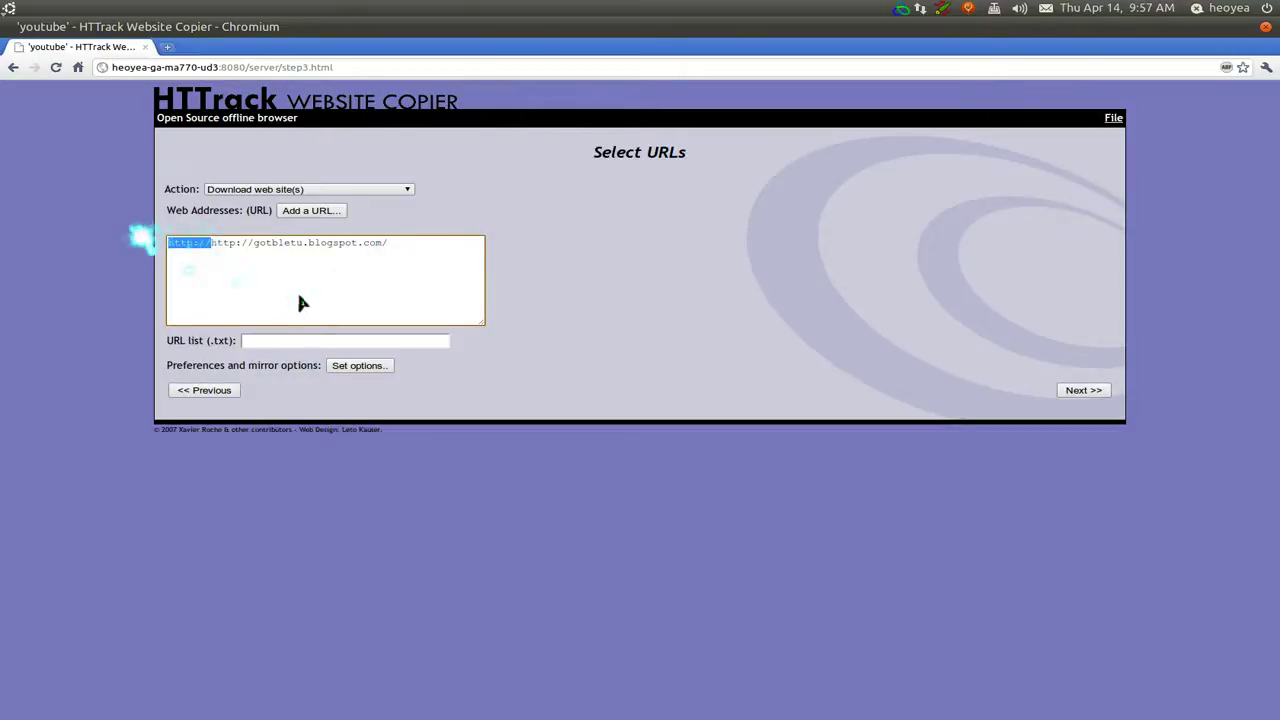
key(BackSpace)
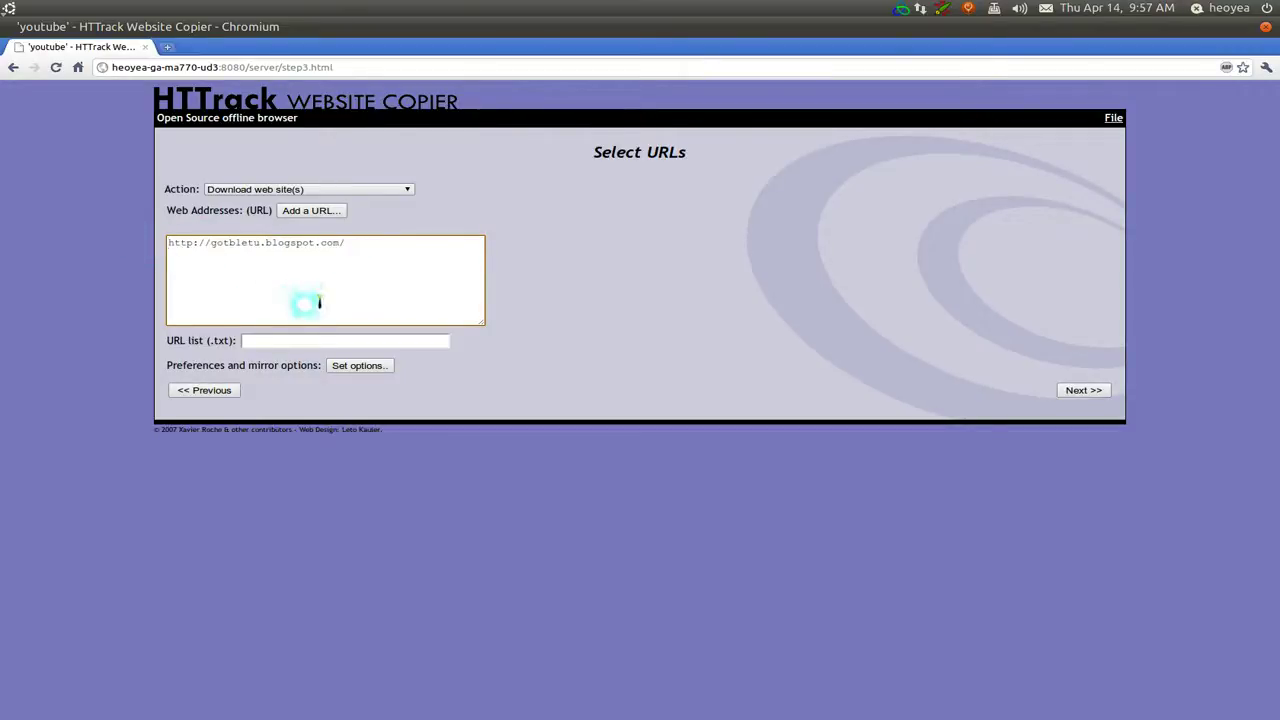
click(319, 302)
Step: Review the mirror options for Proxy, Browser ID, Spider, Limits, MIME Types and Experts Only, and close them without changes
click(357, 367)
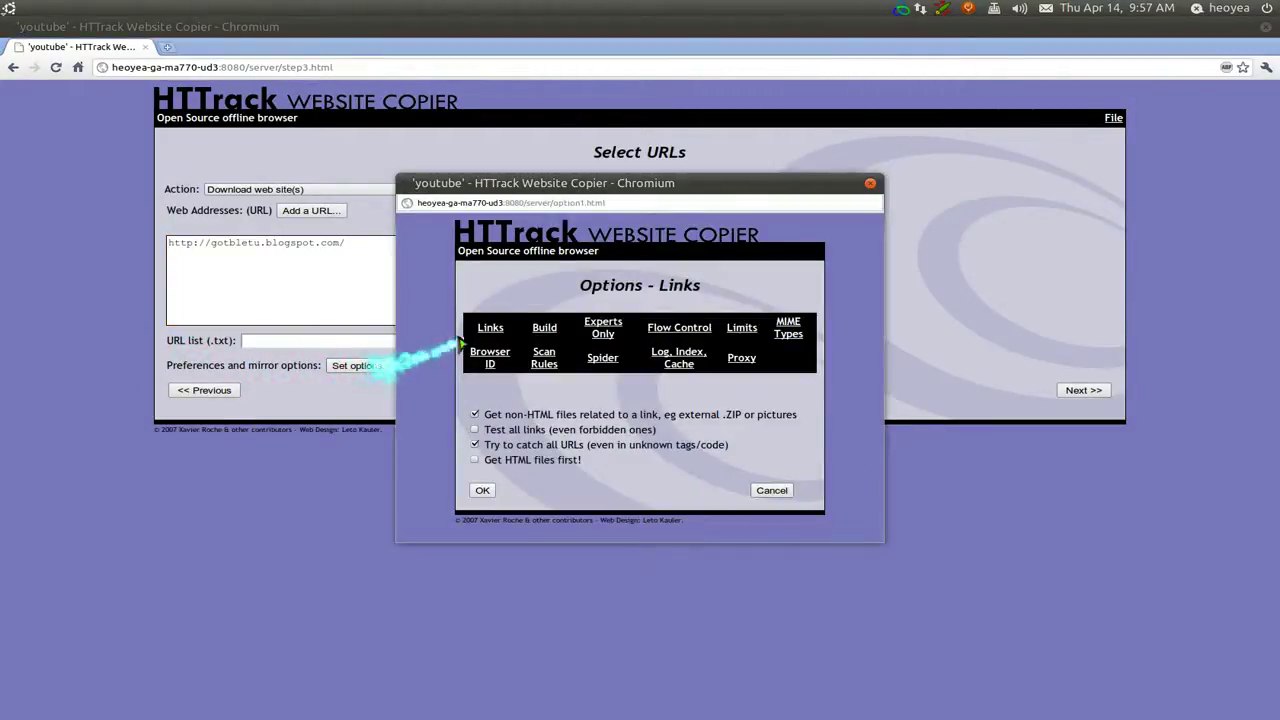
click(741, 360)
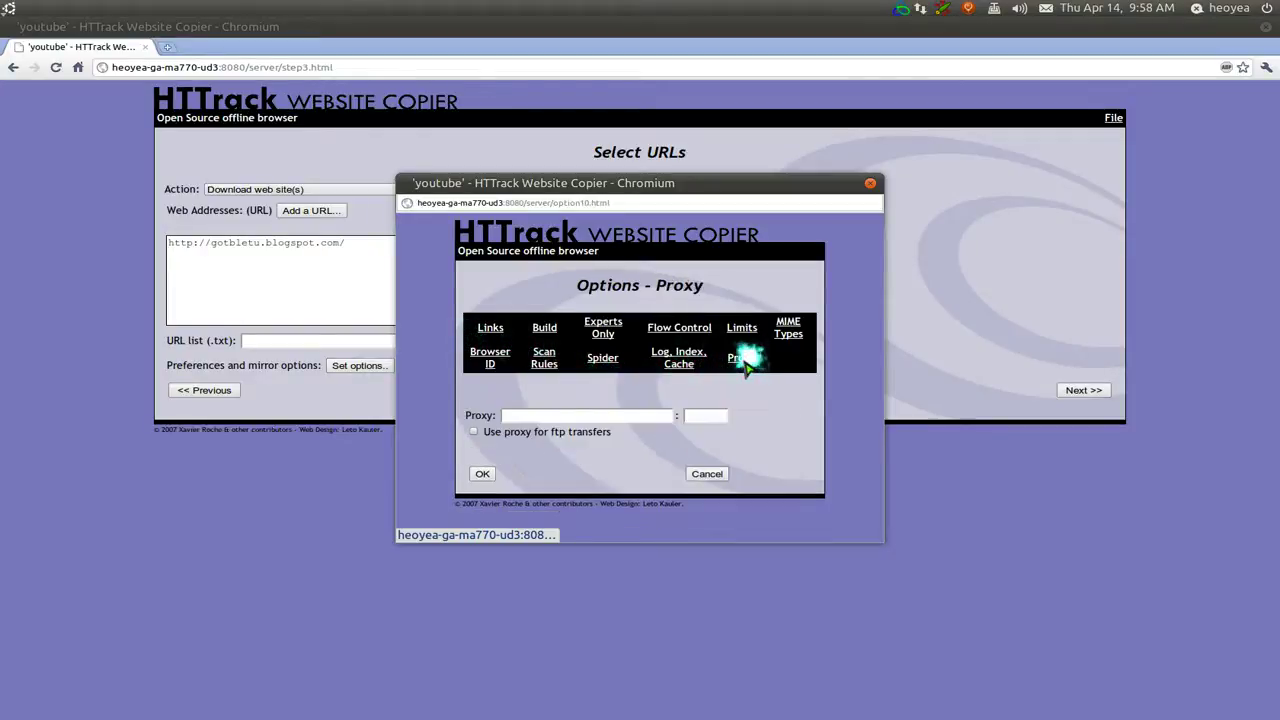
click(488, 356)
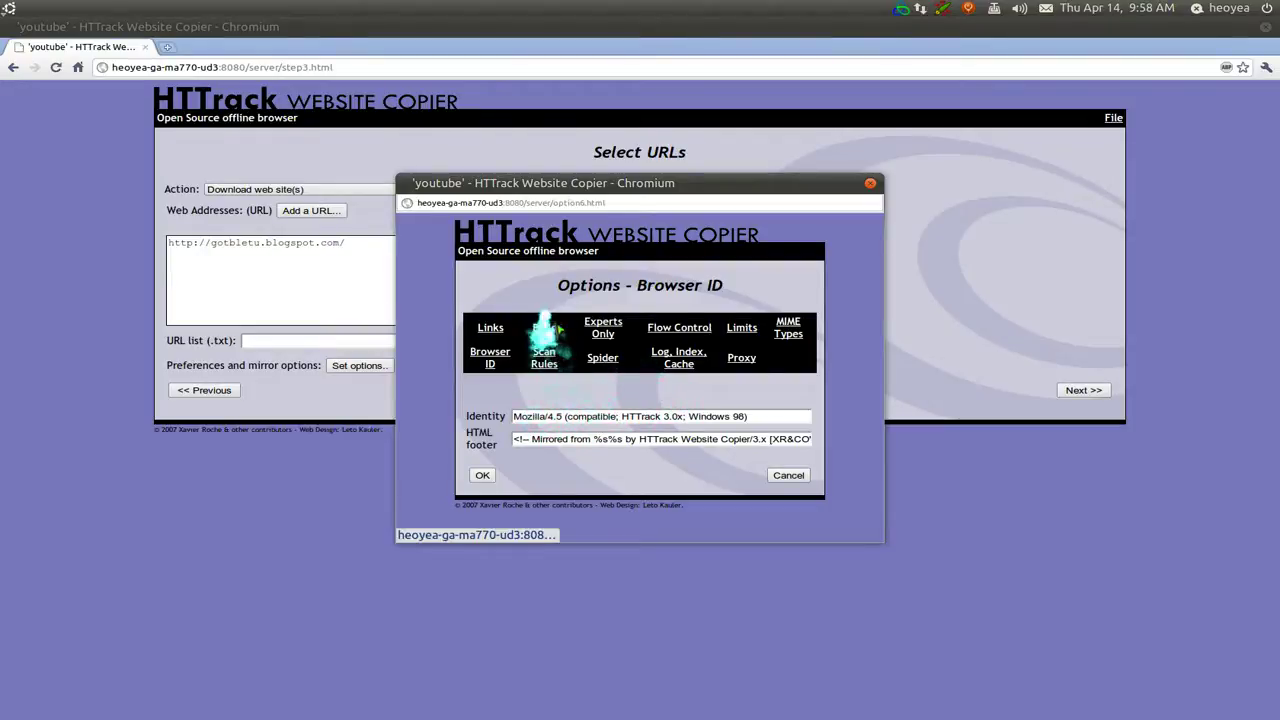
click(603, 357)
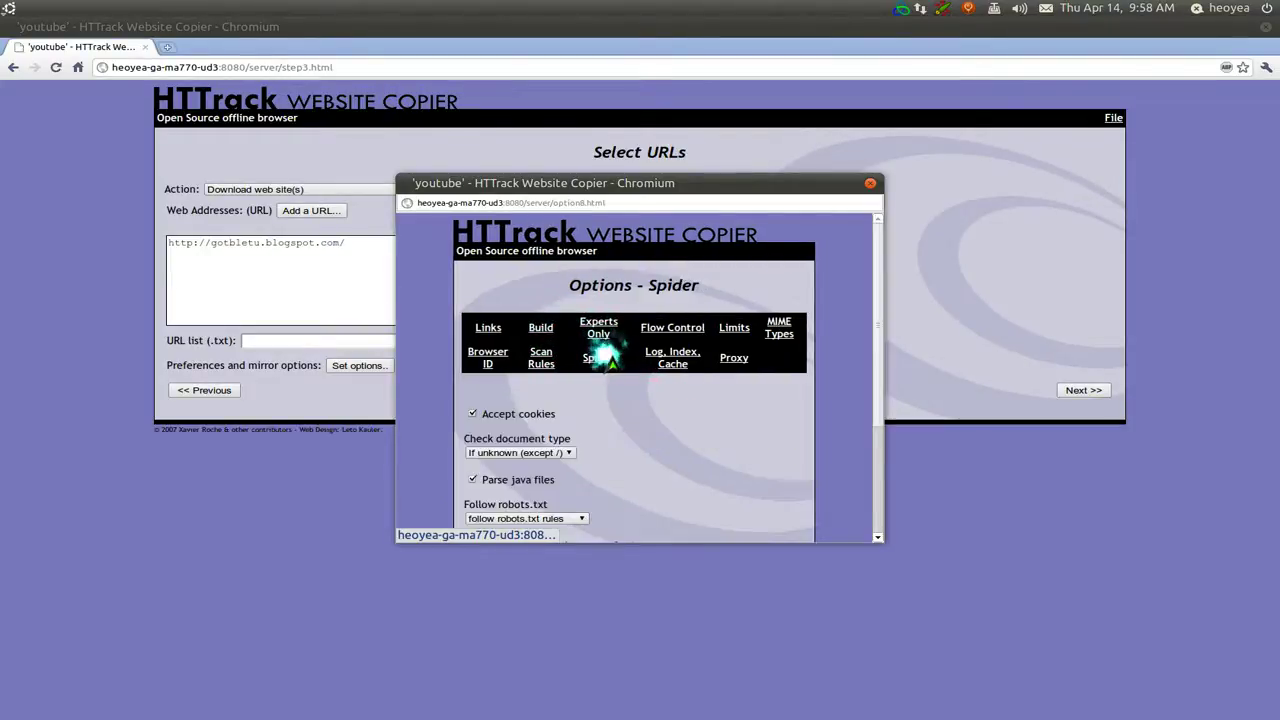
scroll(700, 434, down, 3)
scroll(700, 434, up, 2)
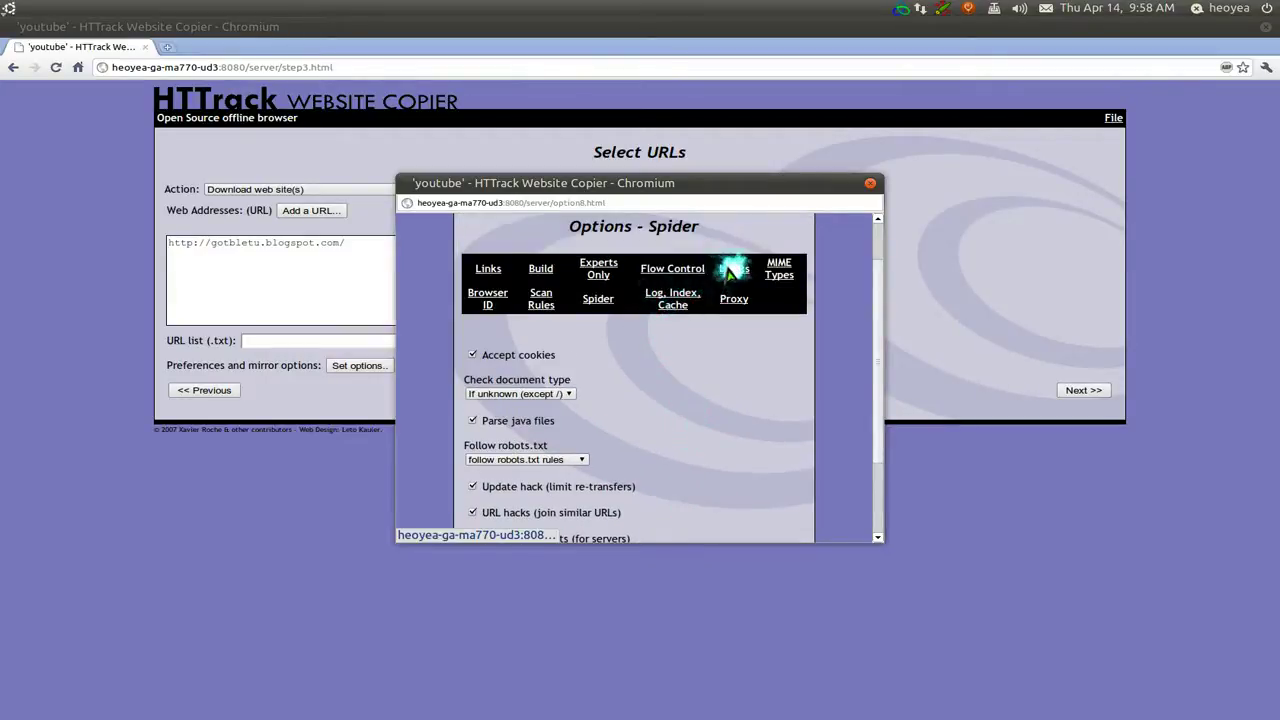
click(735, 268)
scroll(766, 440, down, 1)
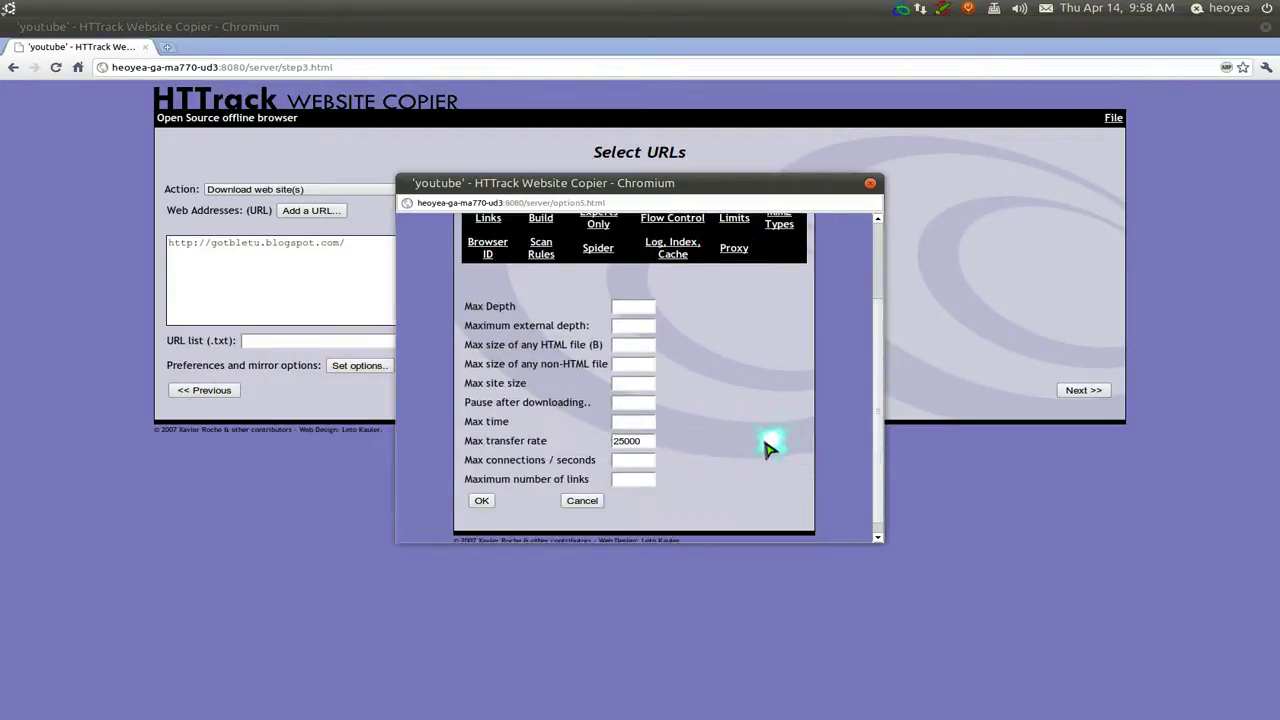
scroll(766, 440, up, 1)
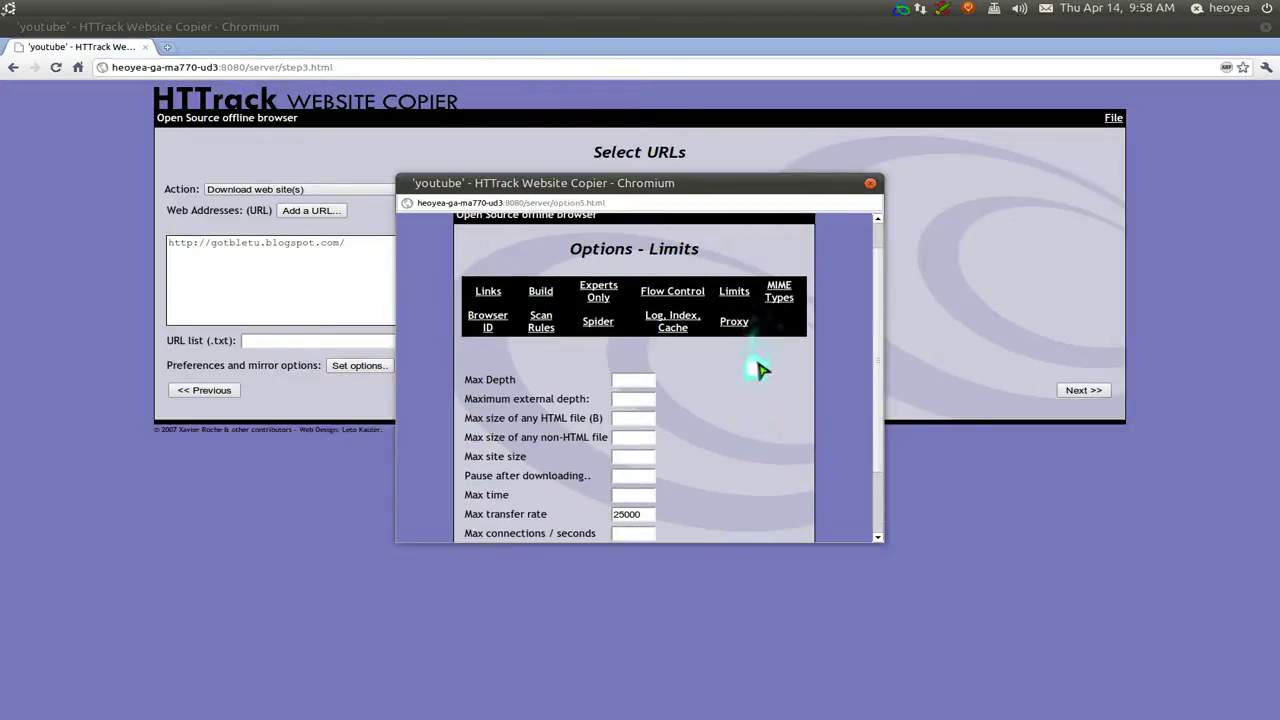
click(780, 293)
click(598, 327)
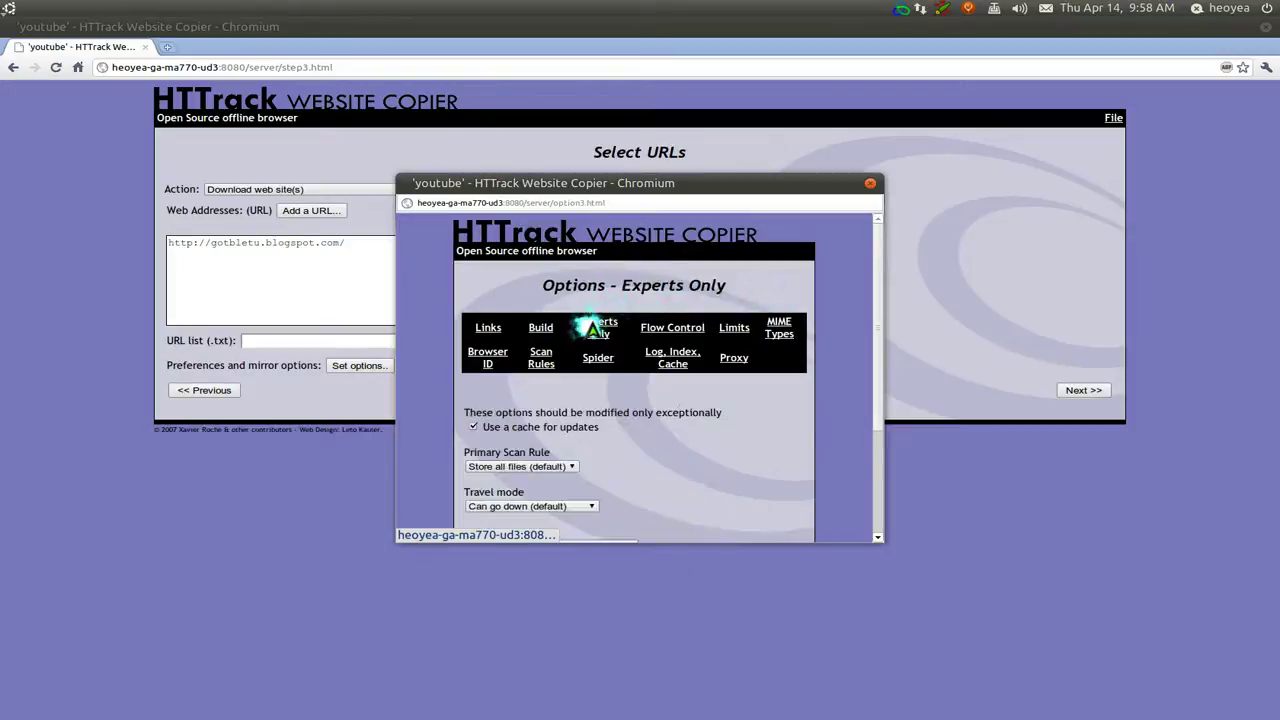
scroll(700, 465, down, 2)
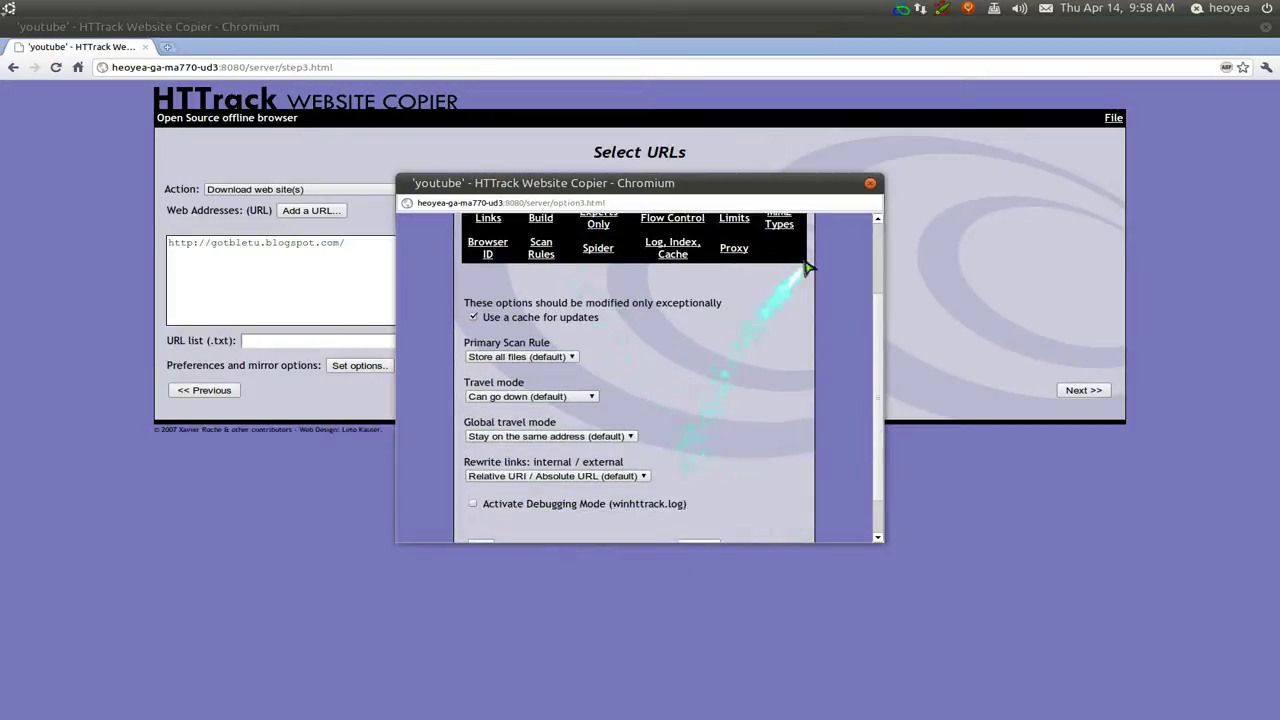
scroll(805, 300, down, 1)
click(870, 184)
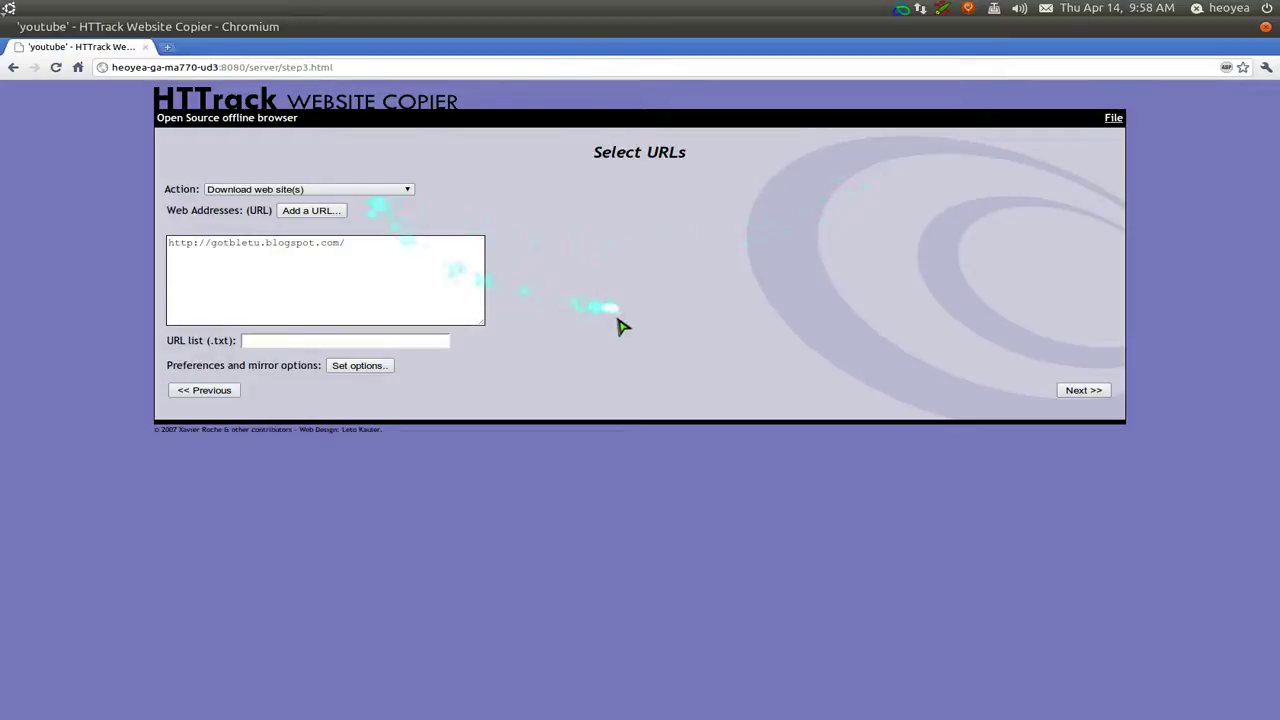
Step: Launch the mirroring operation for the site and abort it after some files have been downloaded
click(1068, 392)
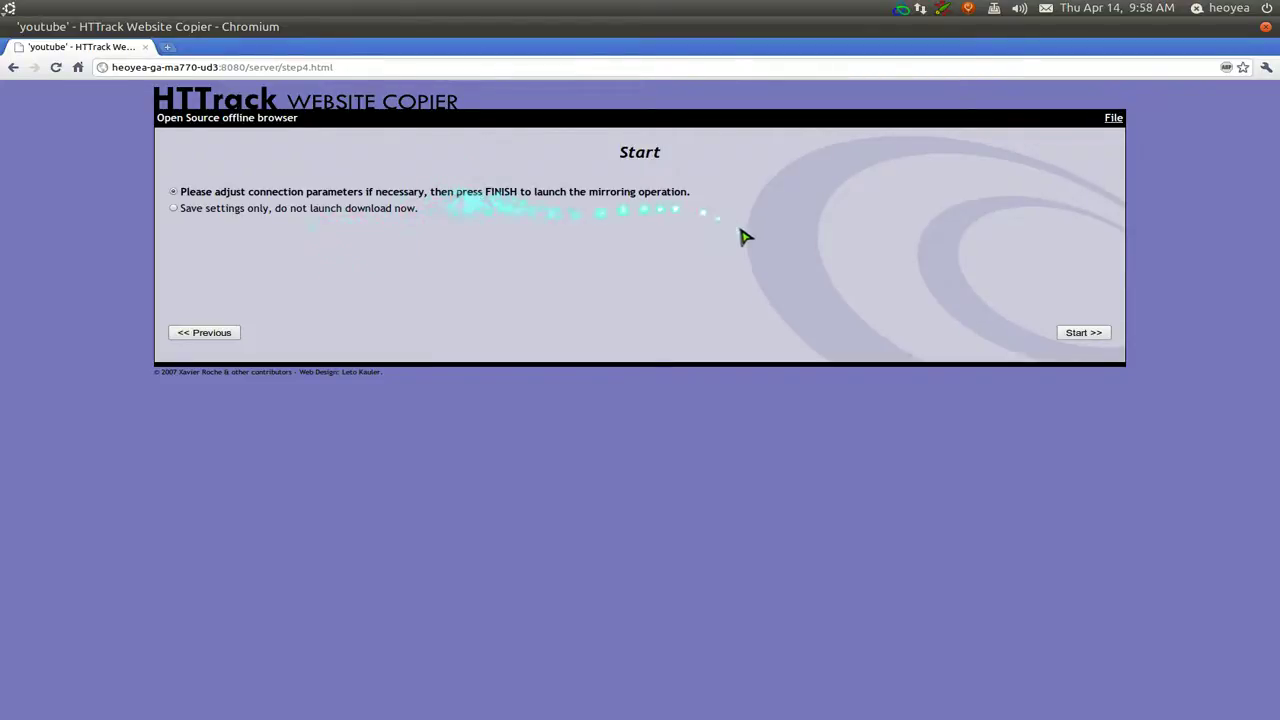
click(1085, 337)
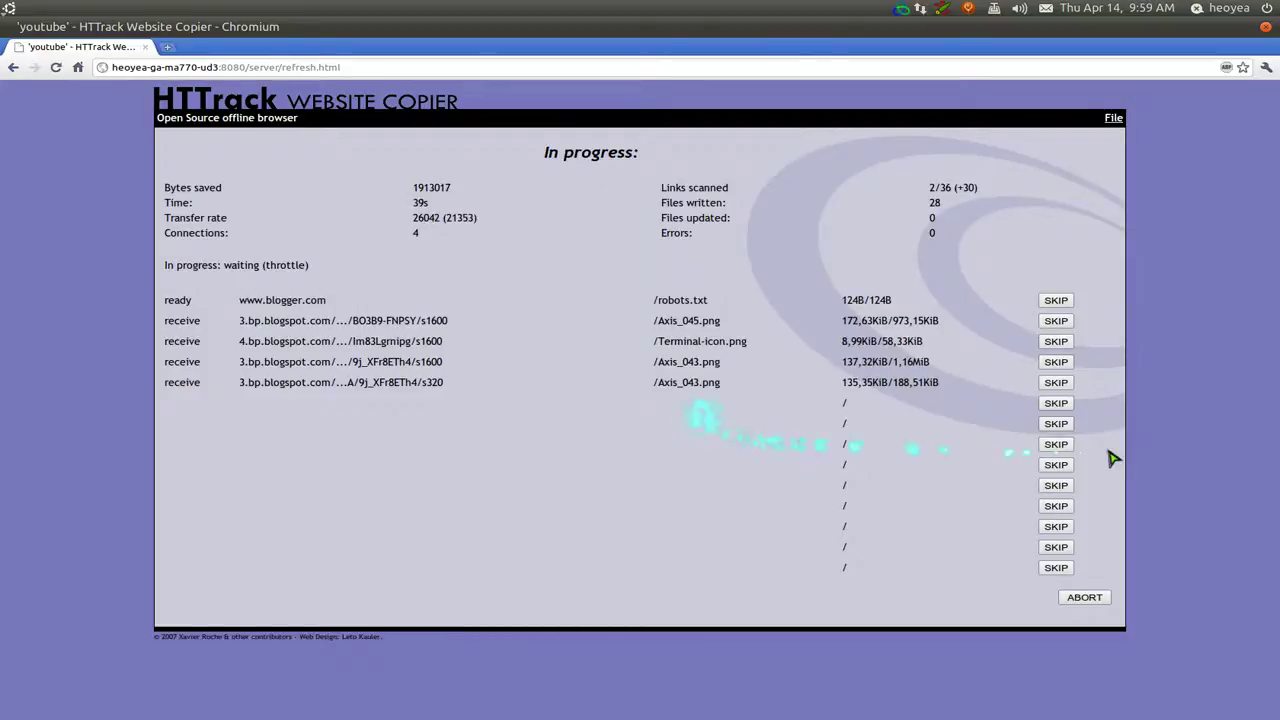
click(1095, 600)
click(780, 425)
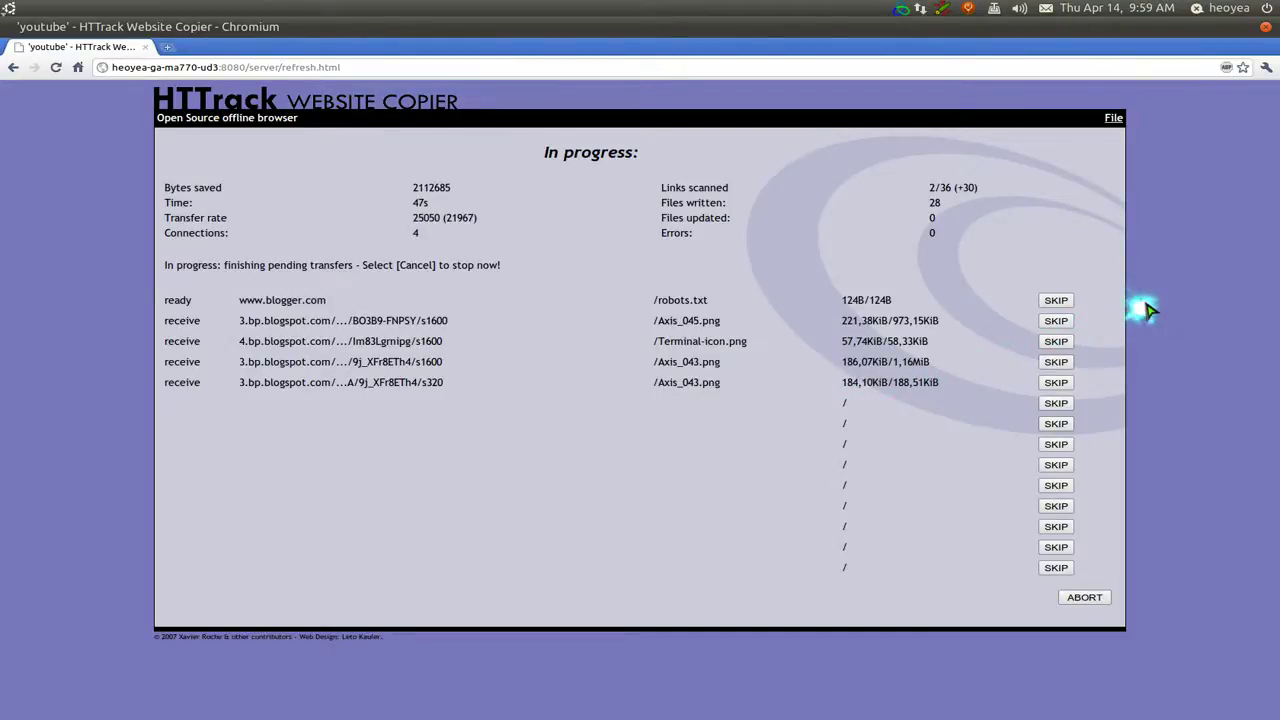
Step: Open the youtube project folder inside the home directory's websites folder and open its index.html in the browser
key(ctrl+space)
text(h)
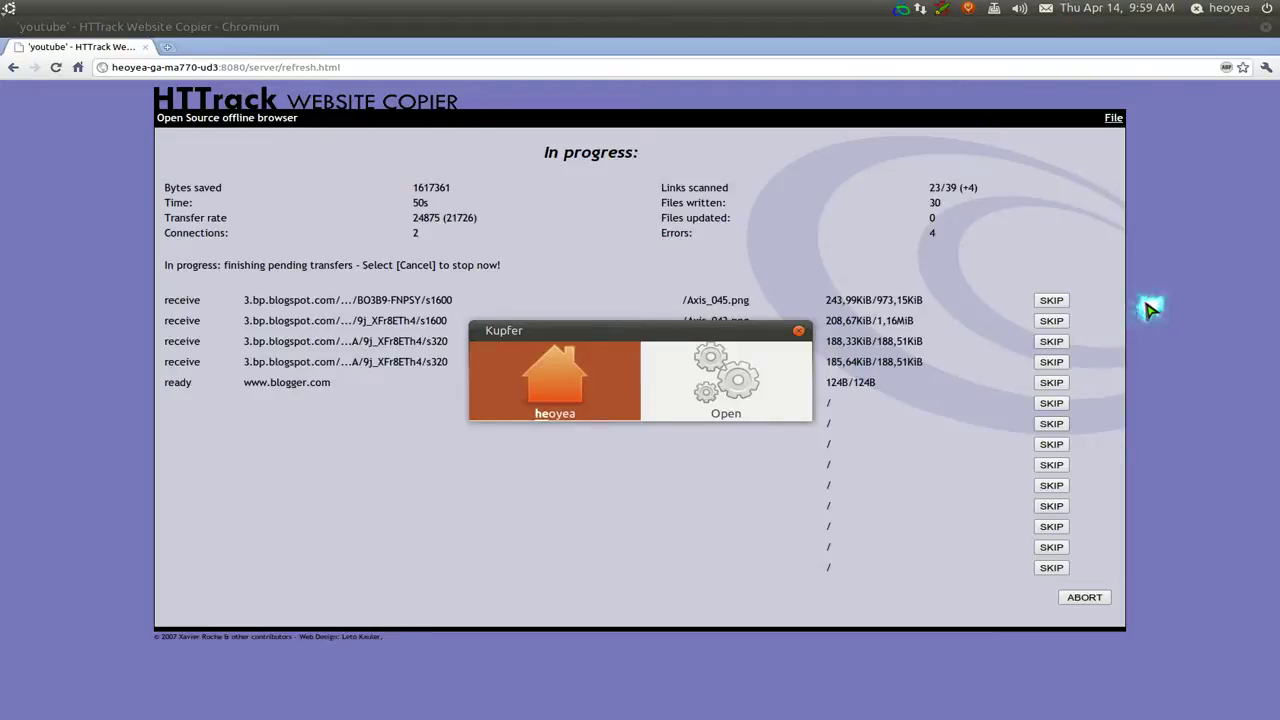
text(we)
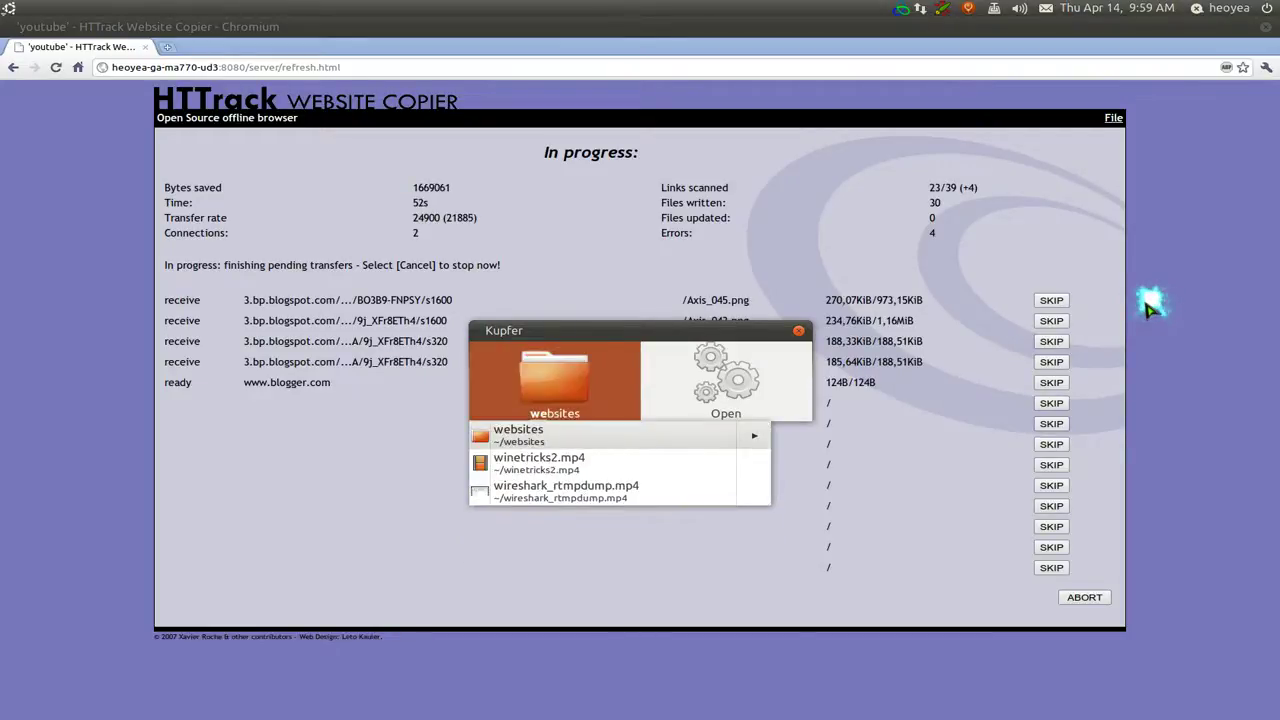
key(Return)
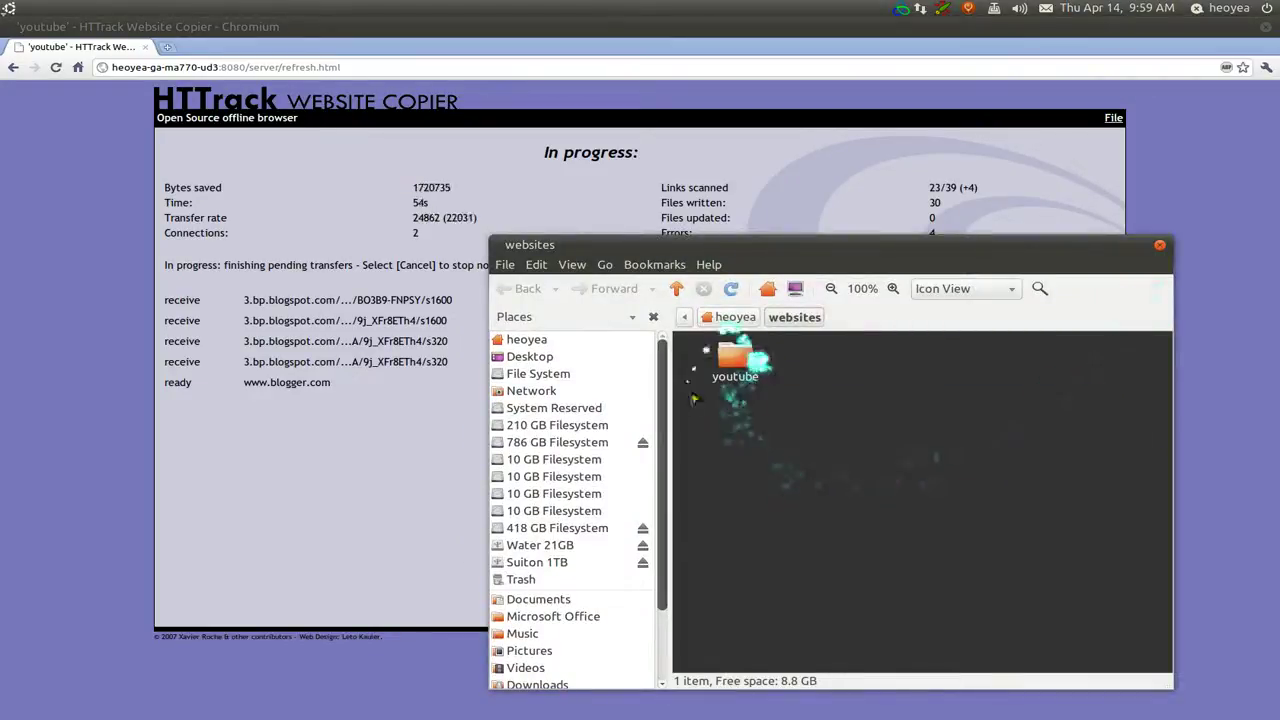
double_click(740, 372)
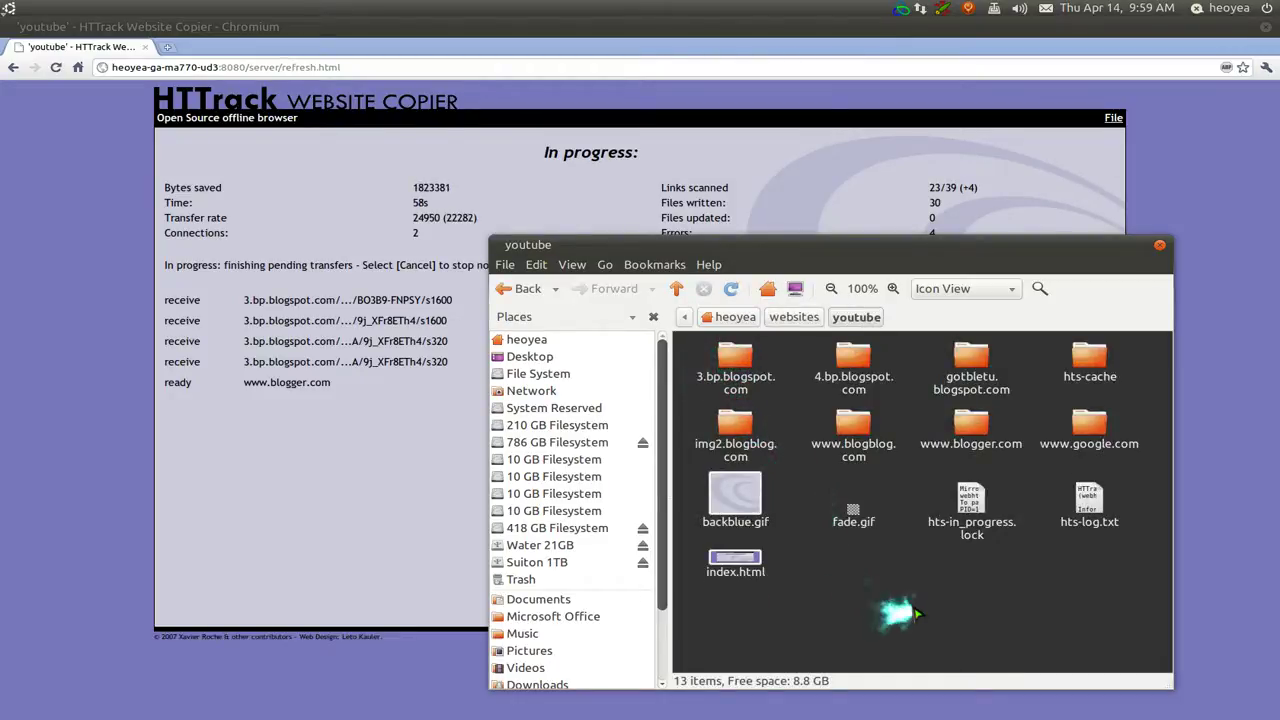
click(739, 573)
double_click(739, 573)
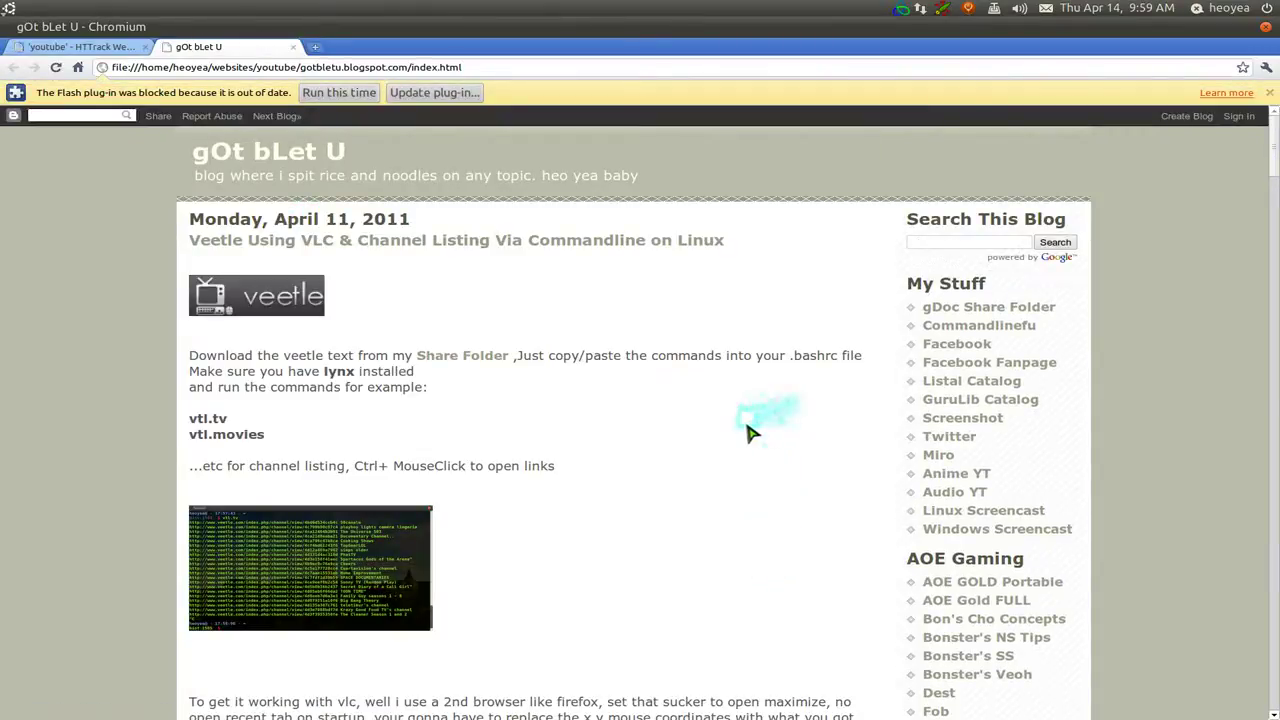
Step: Look through the first post of the locally mirrored blog page, checking its text, images and video
scroll(750, 430, down, 10)
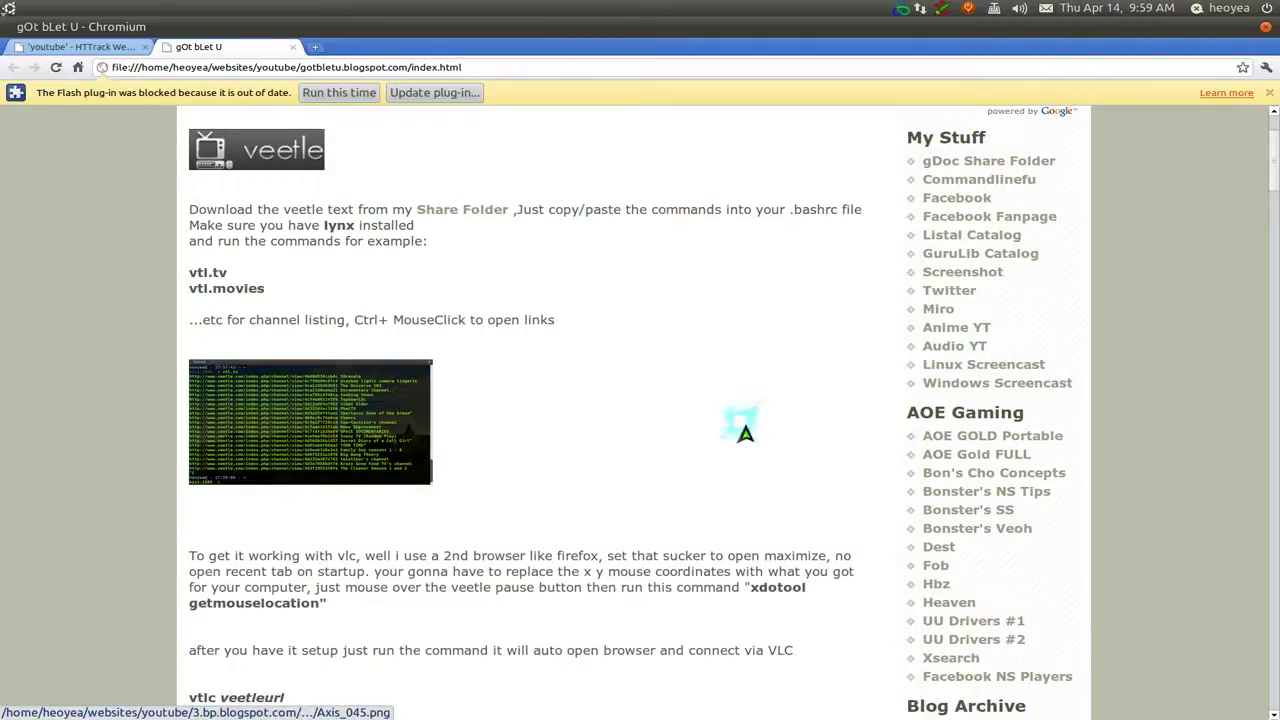
scroll(700, 470, down, 2)
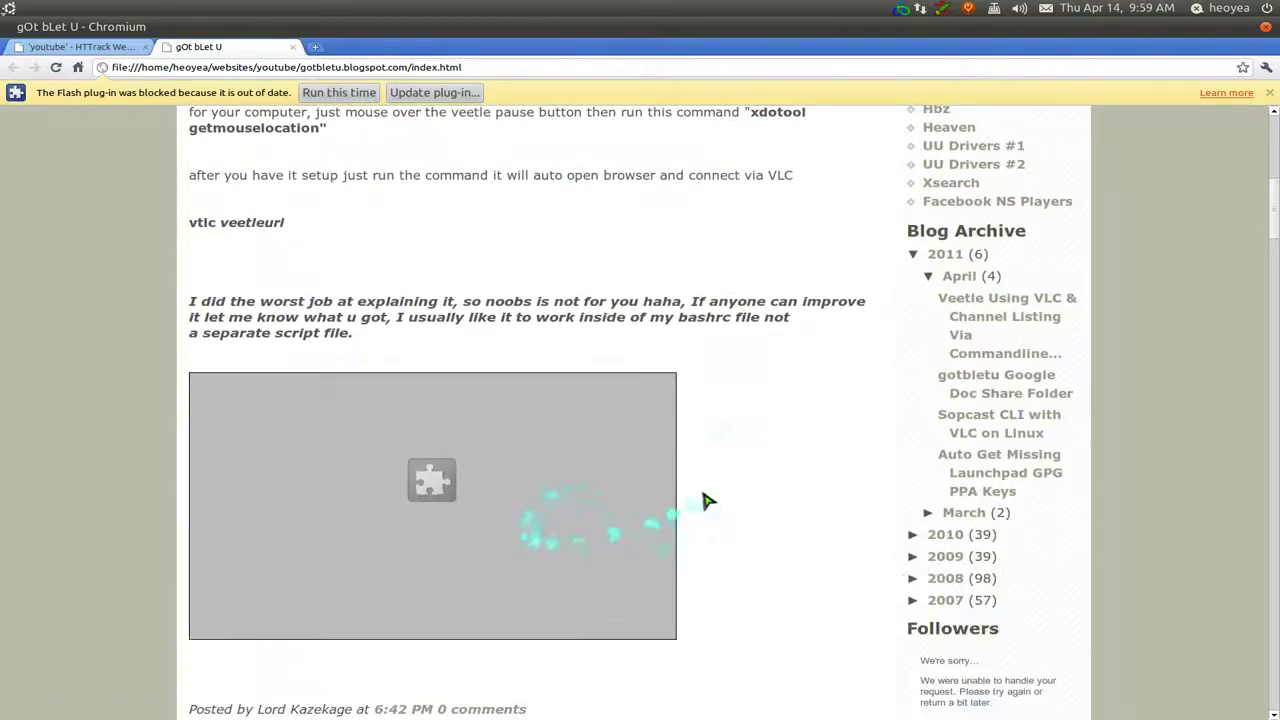
scroll(750, 438, down, 1)
scroll(750, 440, up, 6)
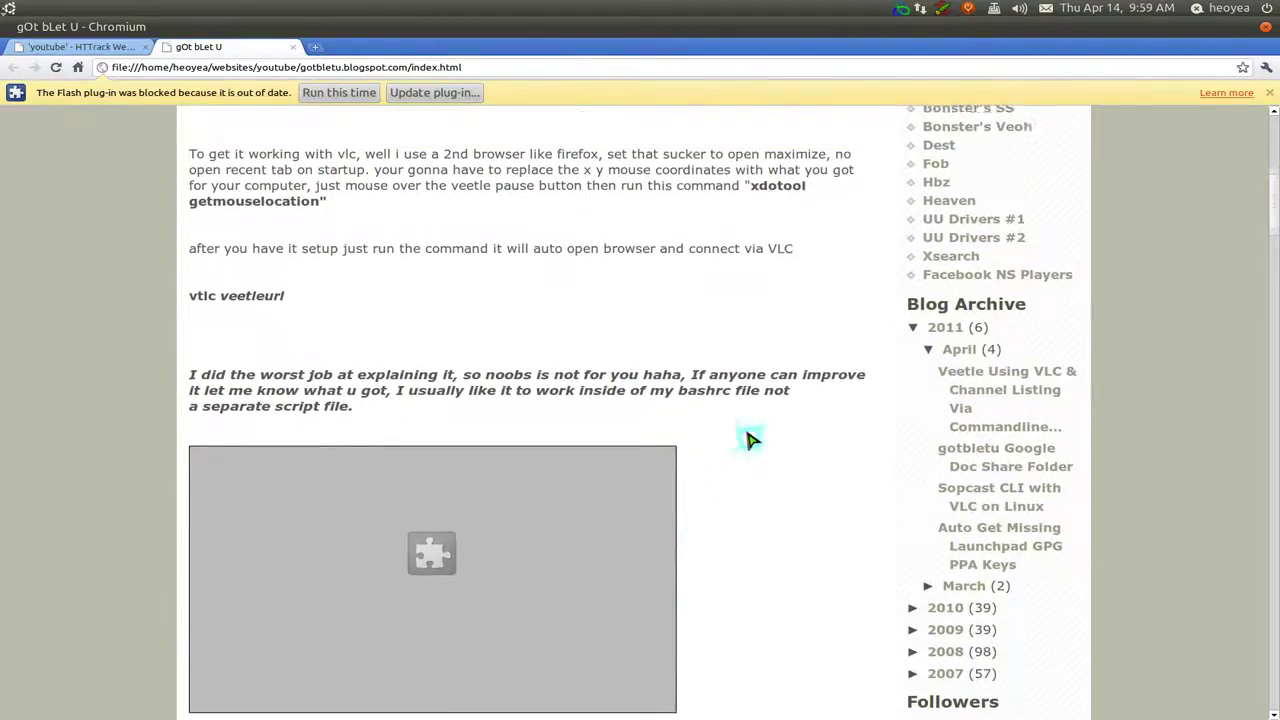
scroll(746, 436, up, 1)
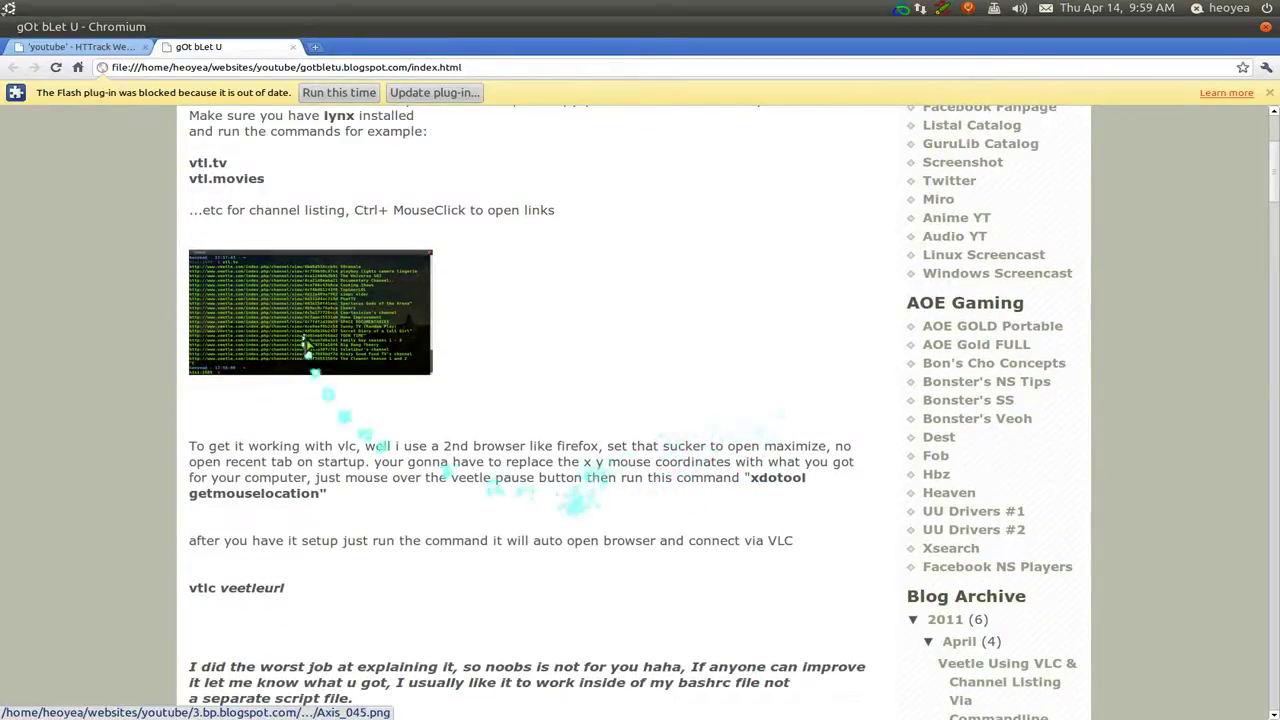
Step: Open the full-size terminal screenshot from the first post of the local blog copy, and return to the blog page
scroll(612, 280, up, 1)
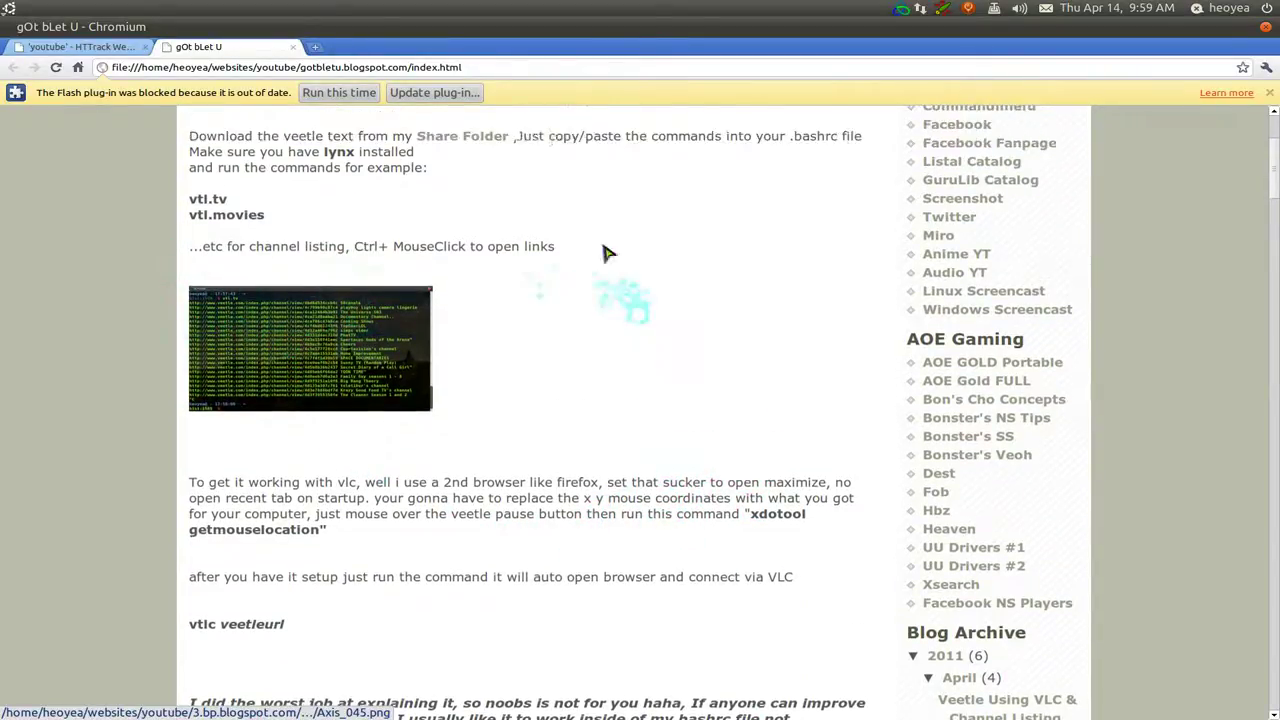
scroll(802, 395, up, 3)
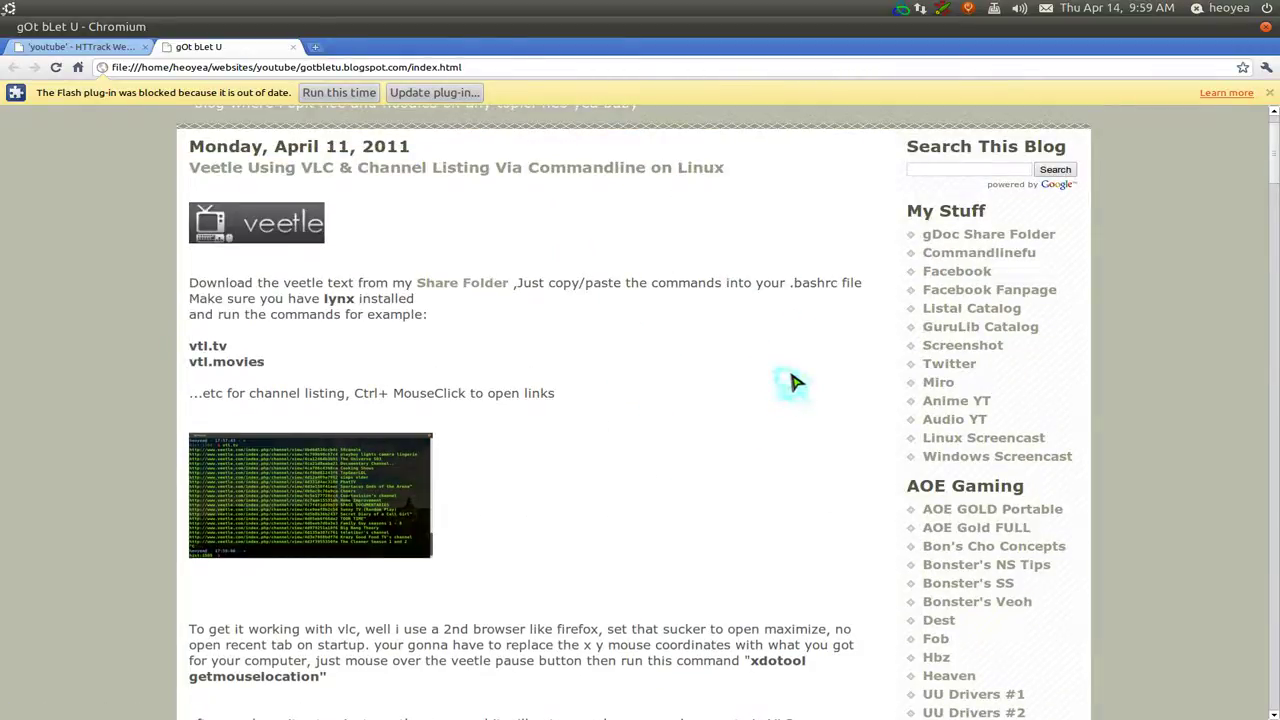
scroll(630, 370, down, 2)
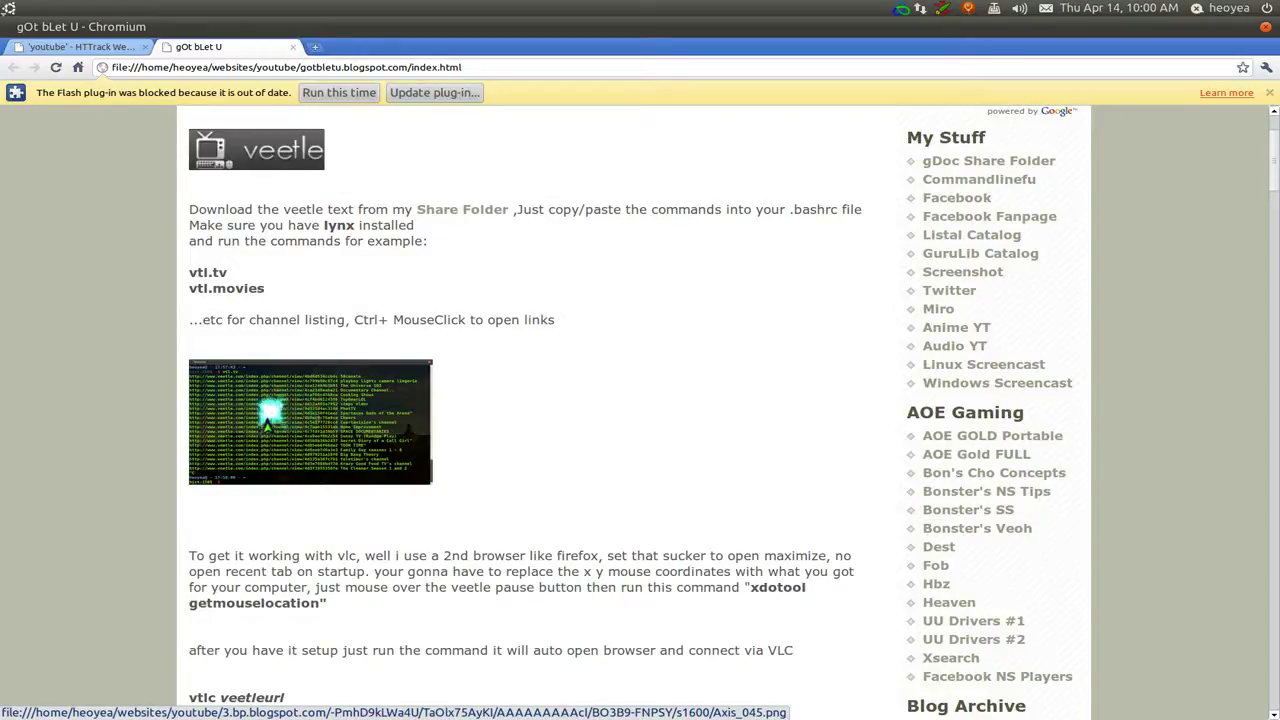
click(266, 415)
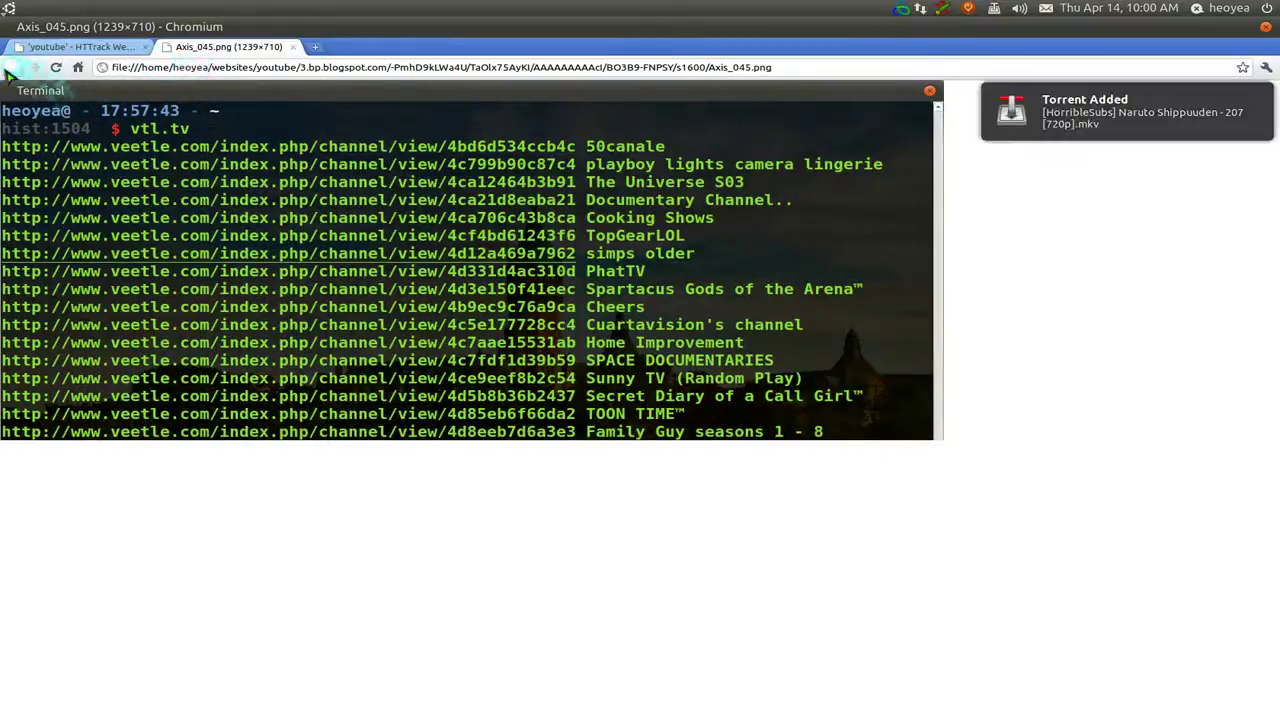
click(14, 67)
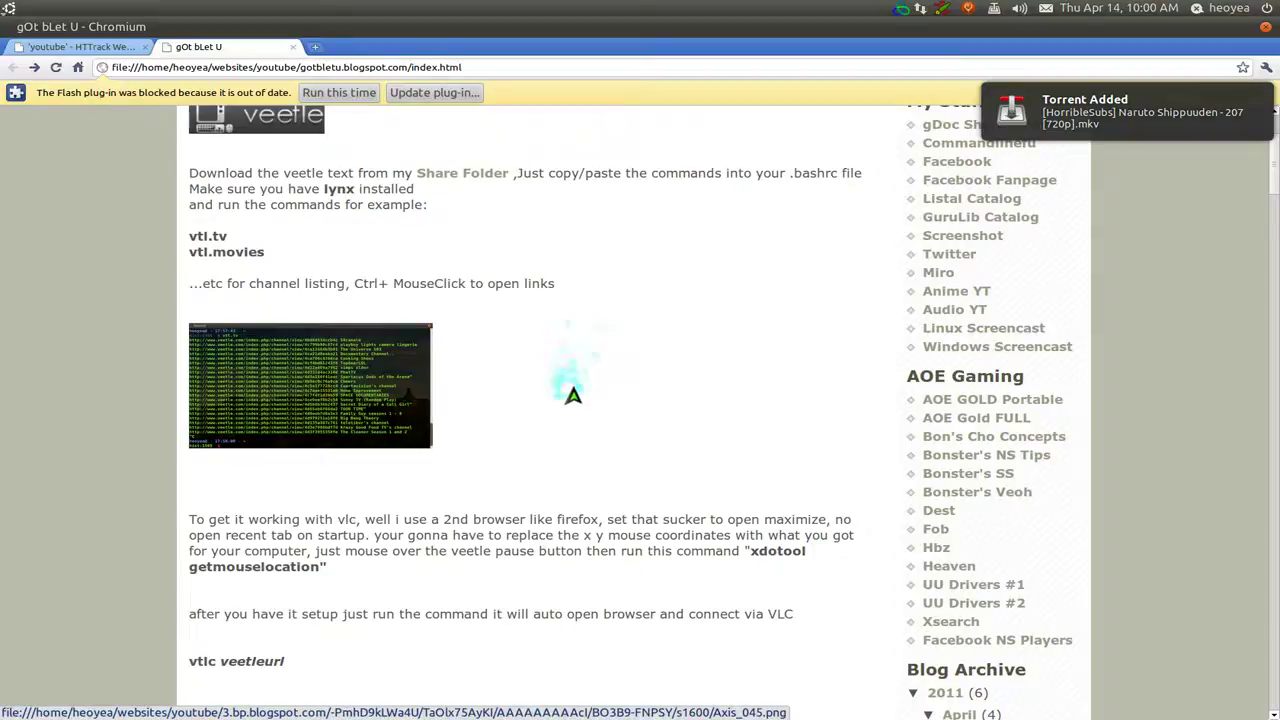
Step: Show the desktop, launch Synaptic Package Manager and authenticate with the administrator password
key(ctrl+alt+d)
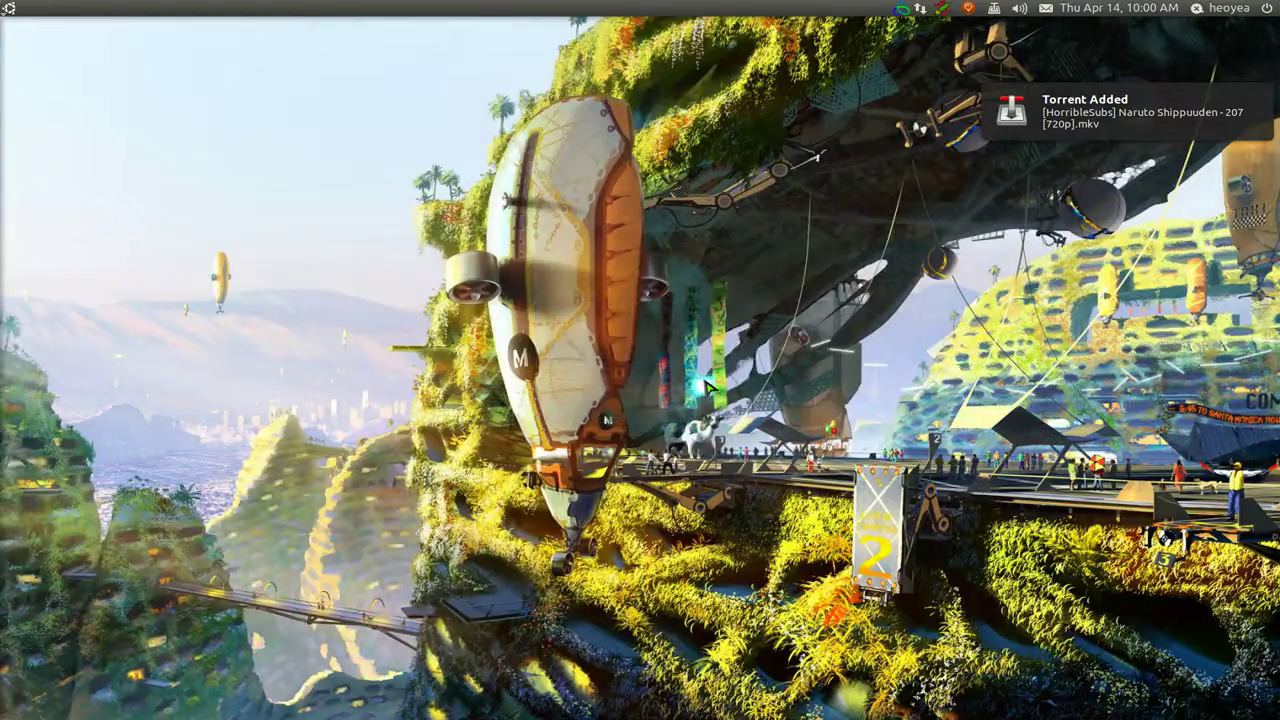
text(s)
key(Return)
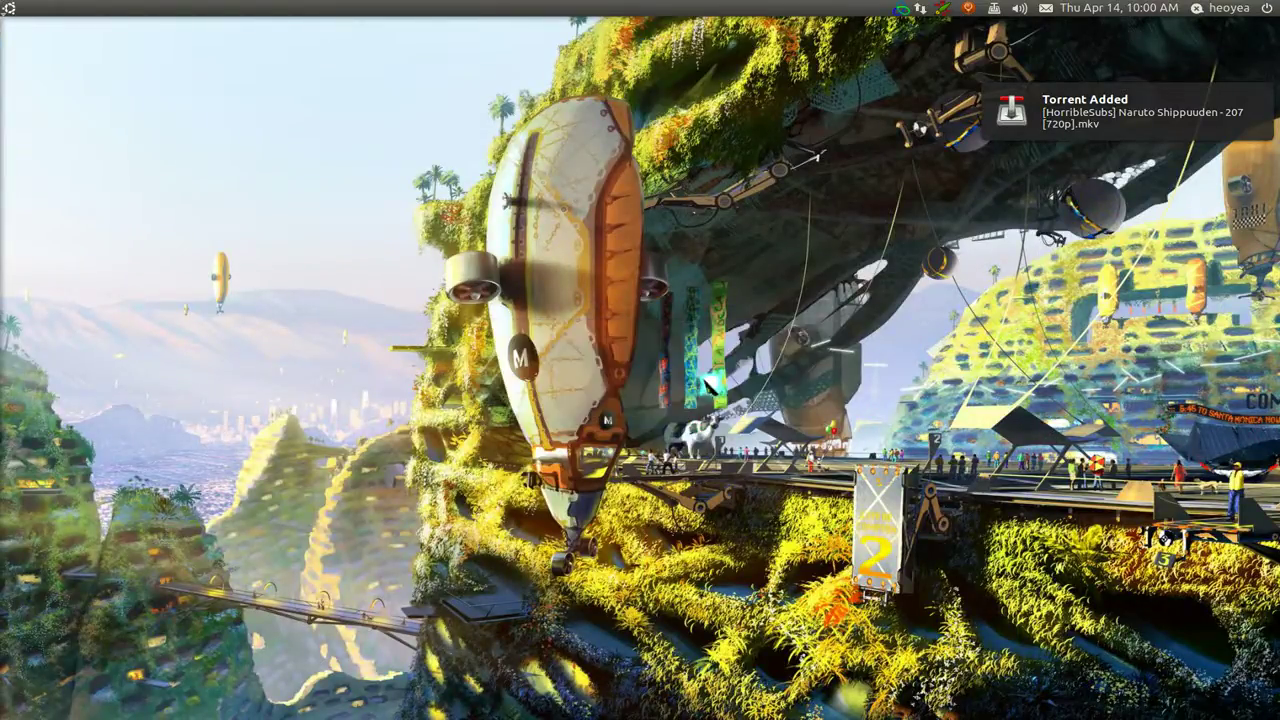
text(•••)
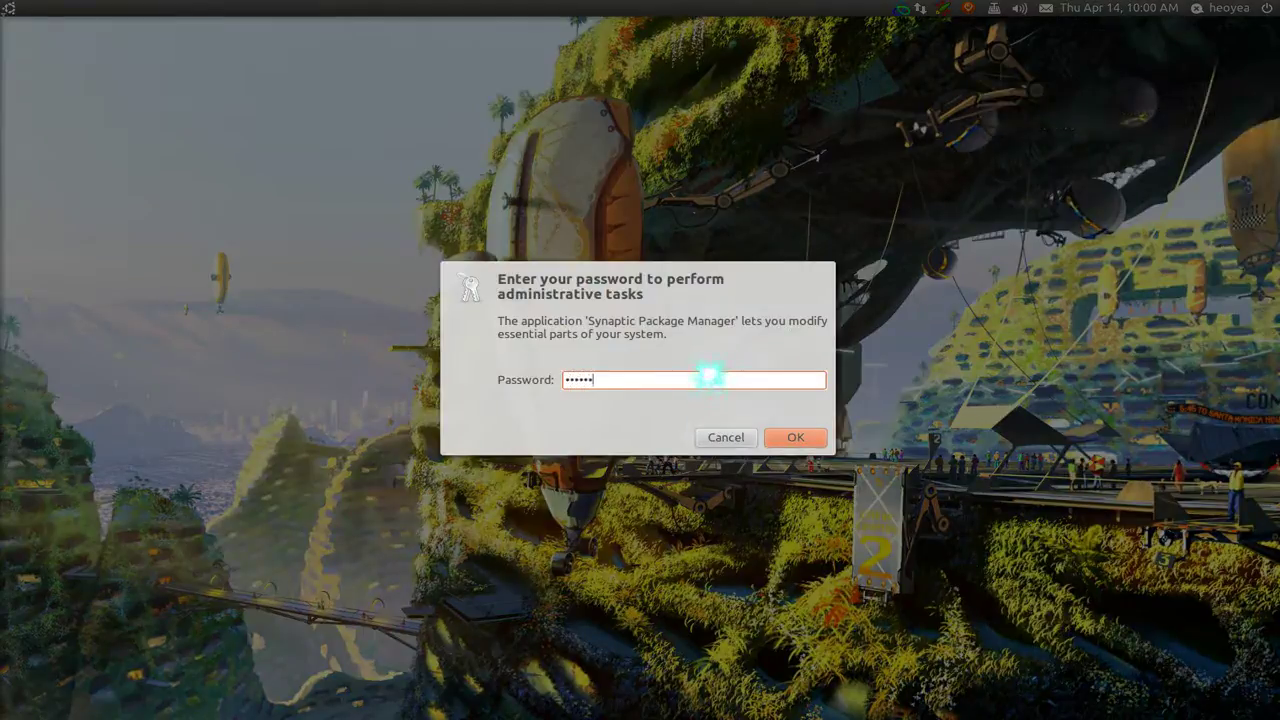
key(Return)
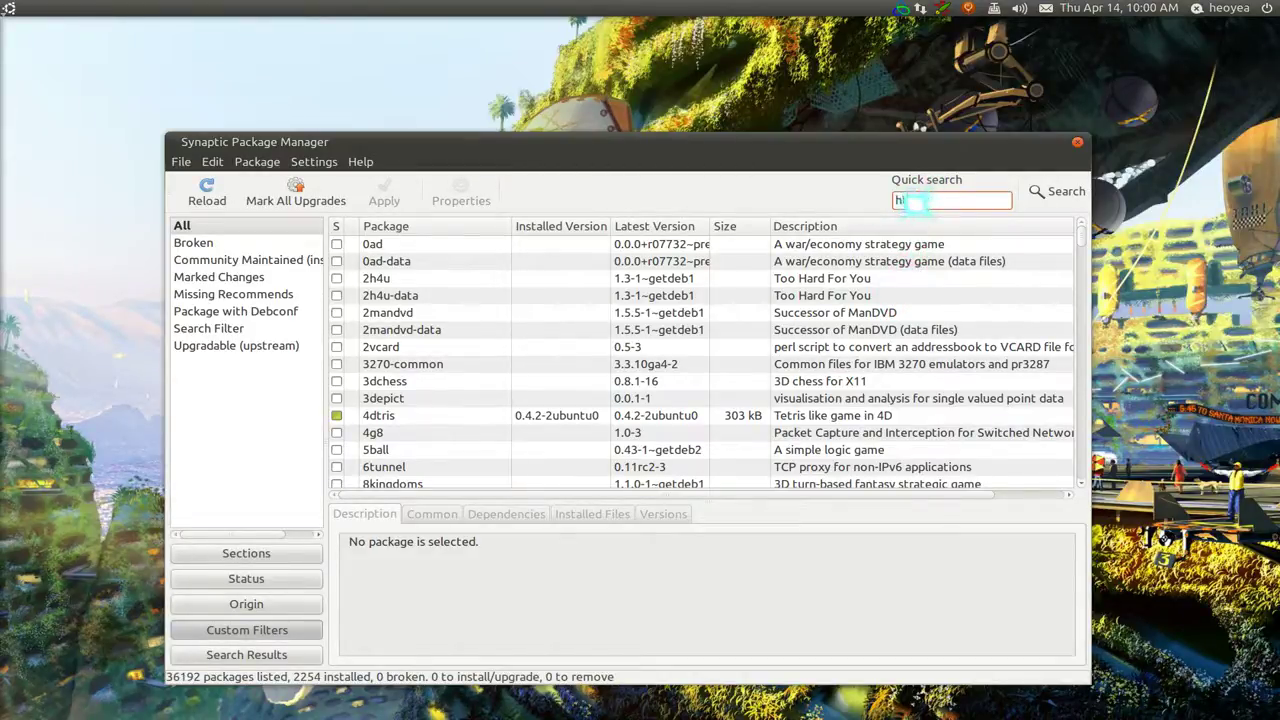
Step: Search the packages for httrack, view the descriptions of httrack and webhttrack, and close the package manager
text(tp)
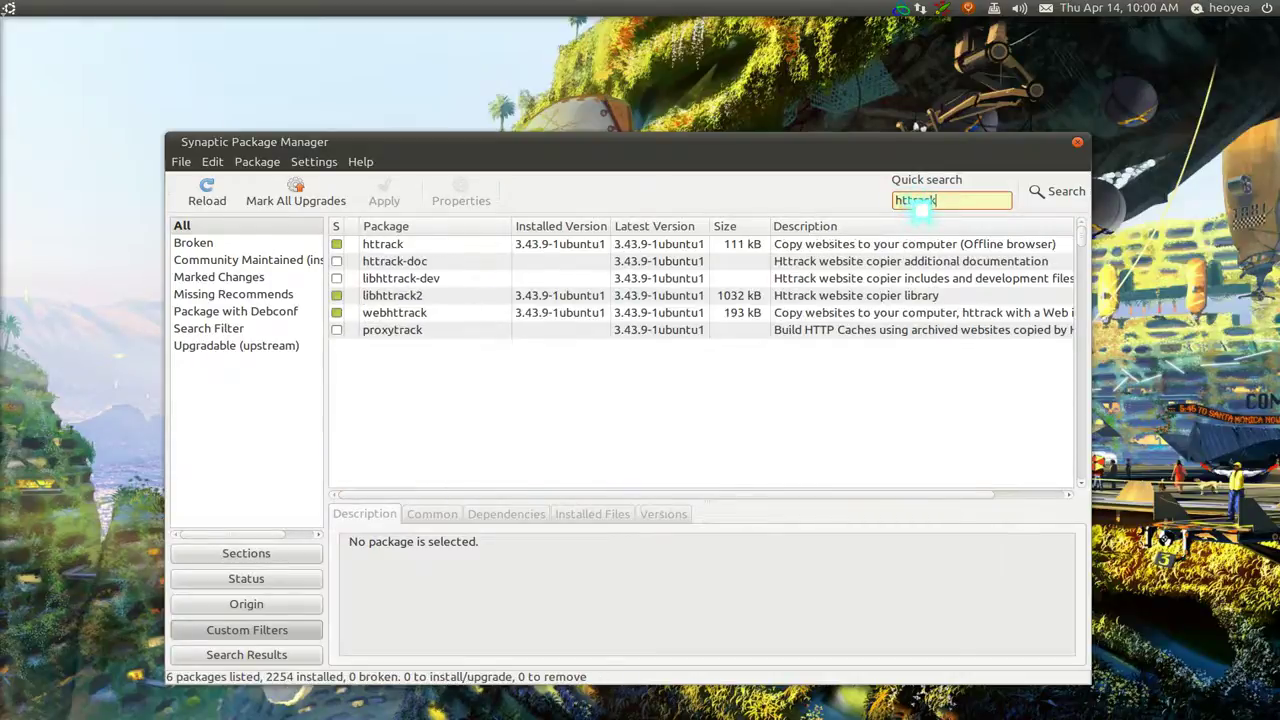
click(405, 247)
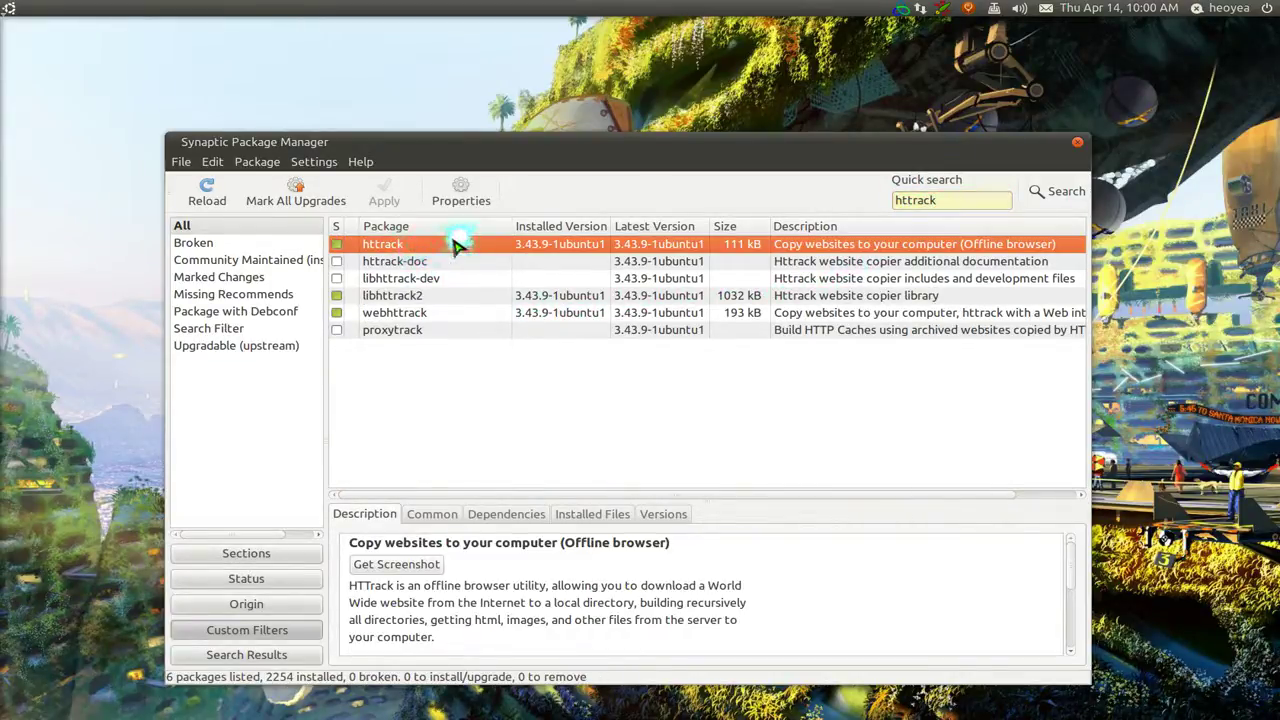
click(448, 315)
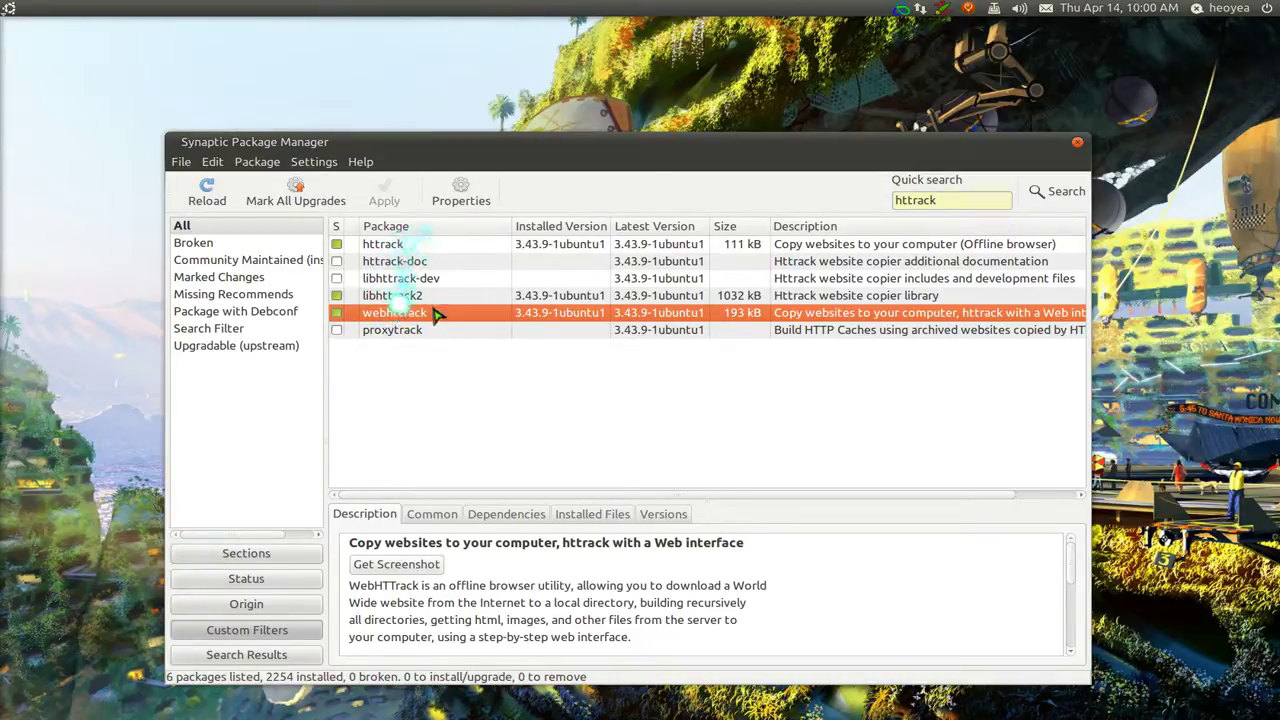
click(407, 247)
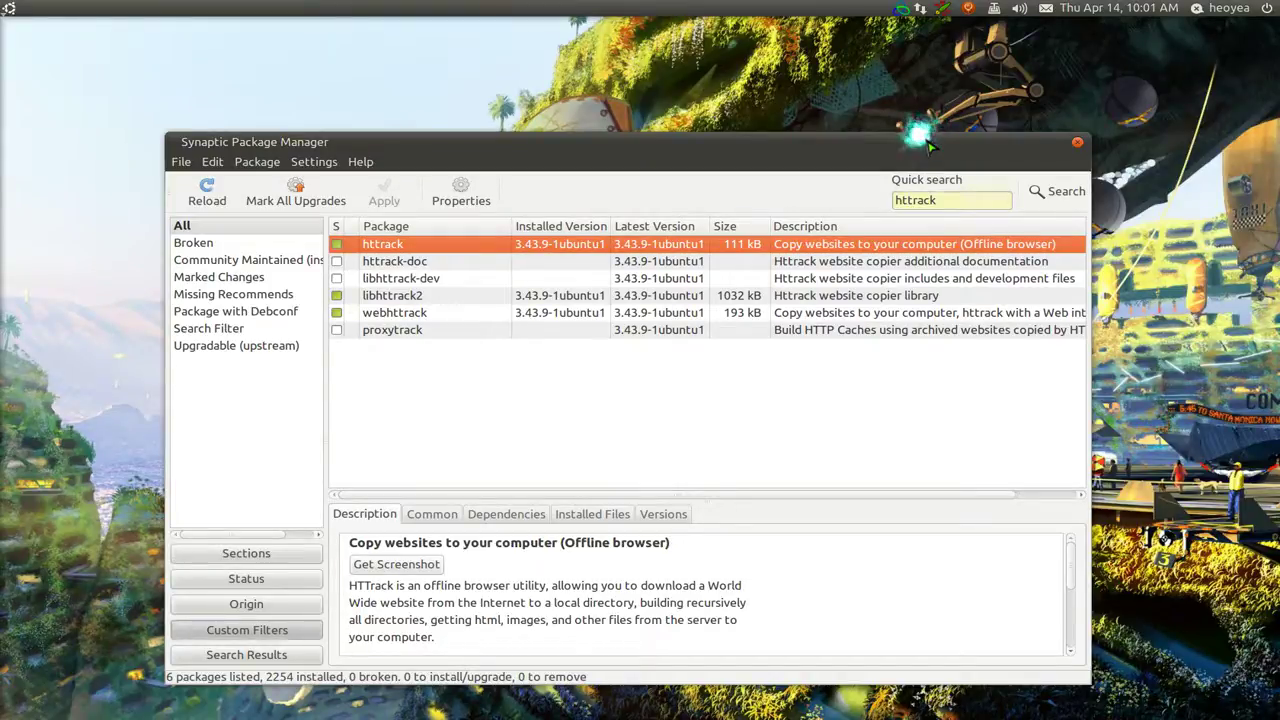
key(alt+F4)
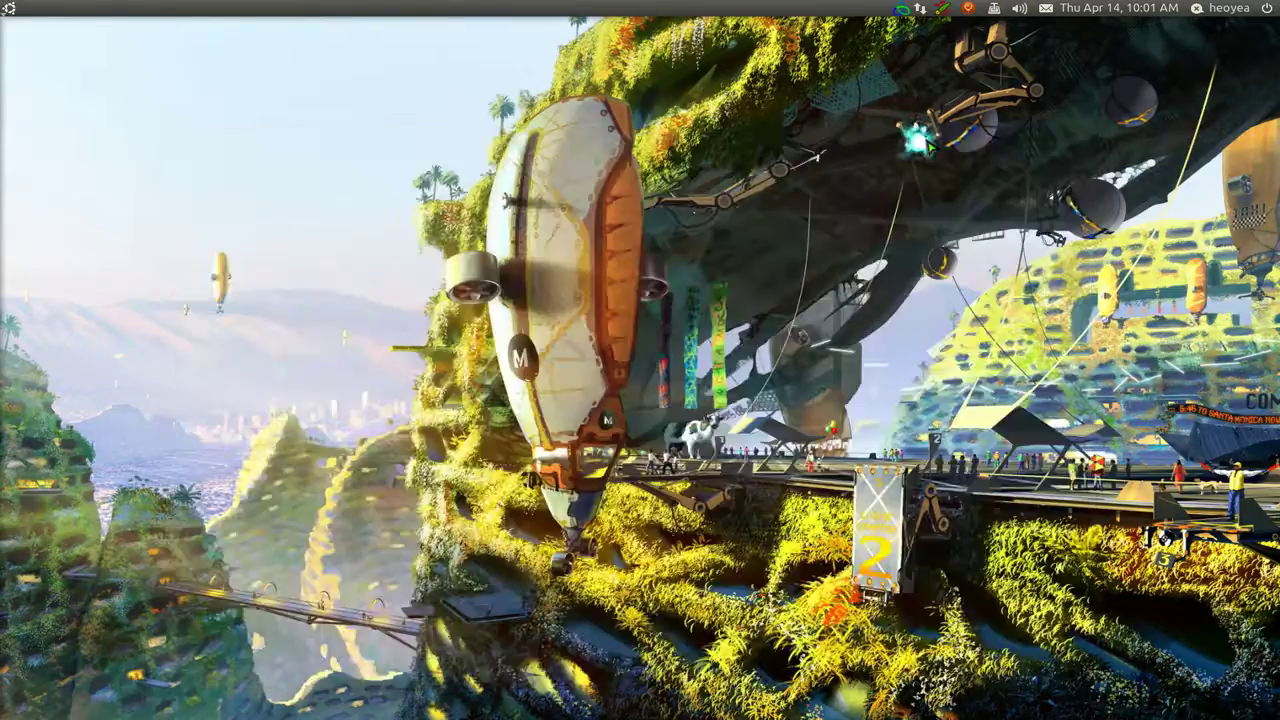